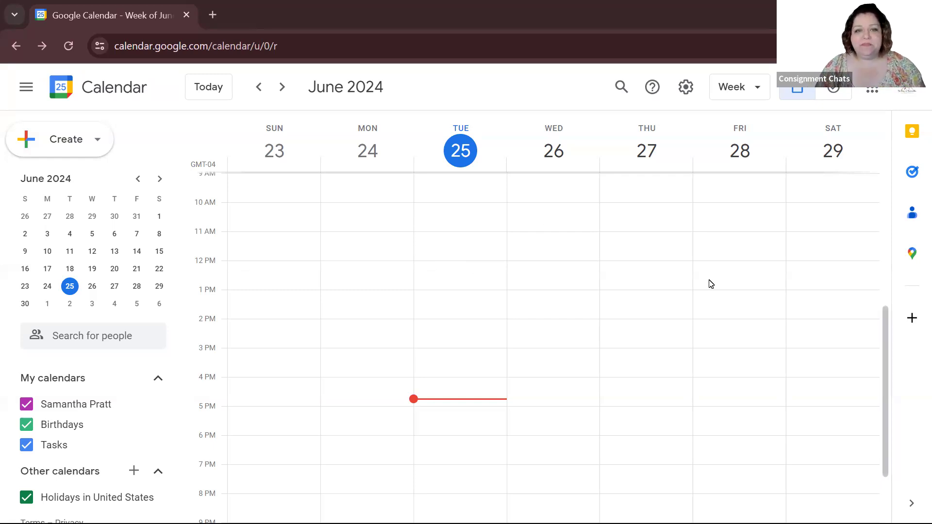
# - Hide the weekend days from the week view
pyautogui.click(758, 88)
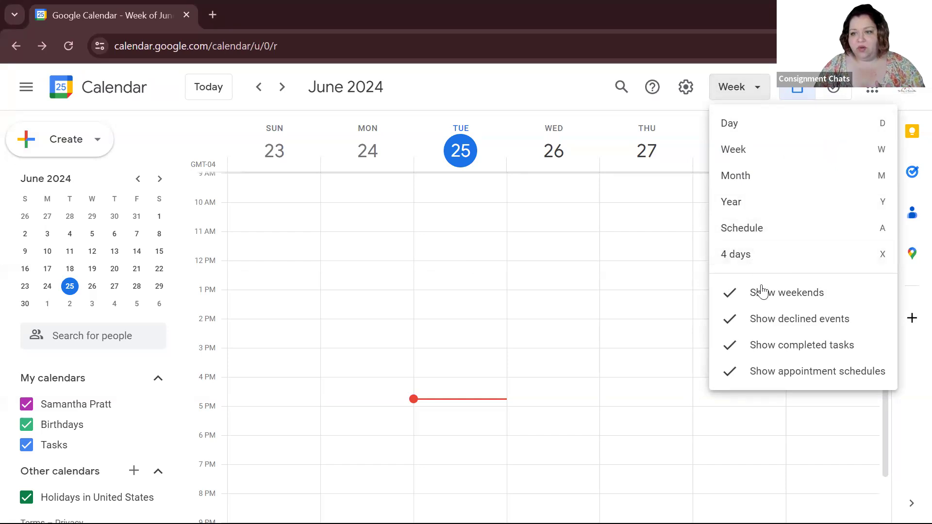
pyautogui.click(794, 302)
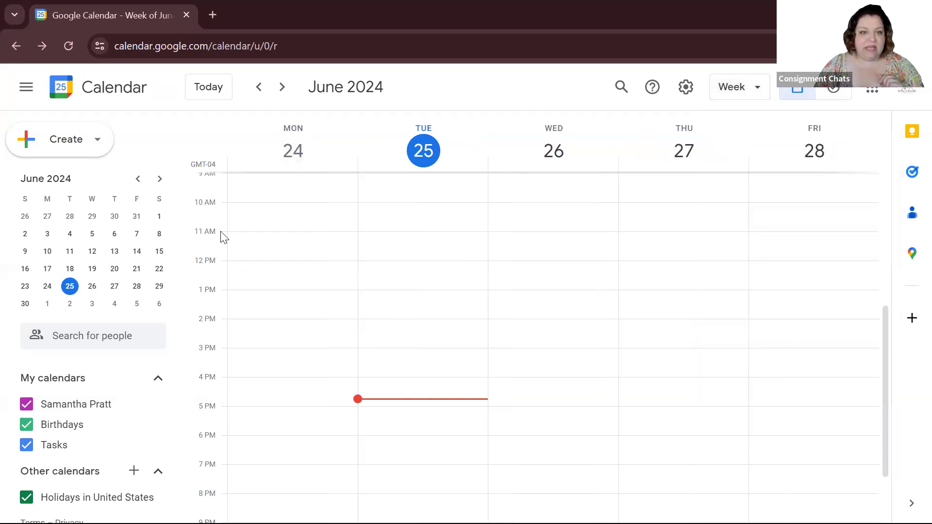
# - Start an event titled "Listing" on Monday, June 24 from 10:00am to 12:00pm
pyautogui.scroll(2, 310, 233)
pyautogui.scroll(-4, 309, 233)
pyautogui.scroll(6, 313, 234)
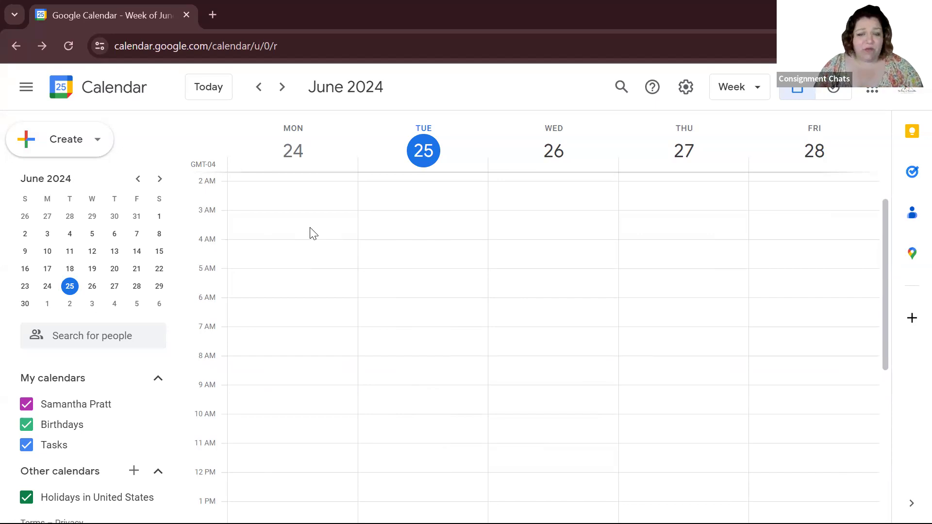
pyautogui.scroll(-3, 289, 284)
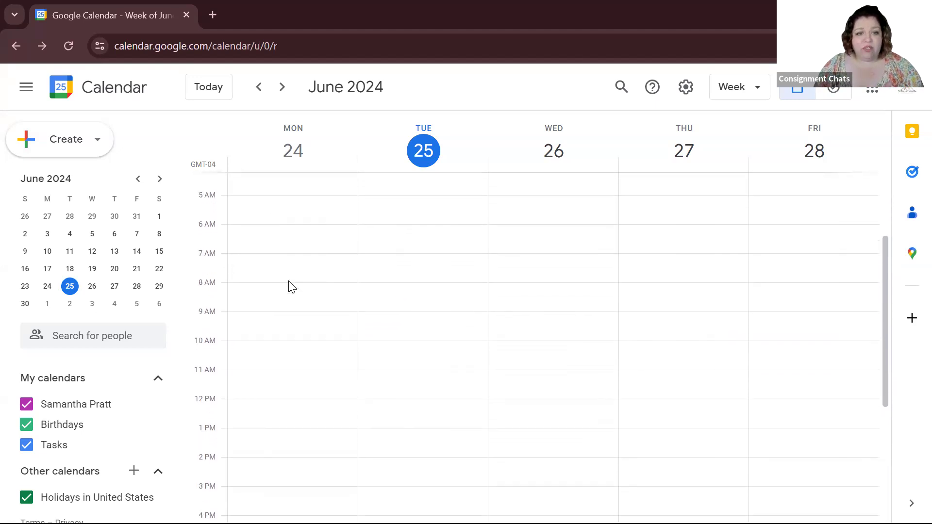
pyautogui.scroll(-1, 324, 330)
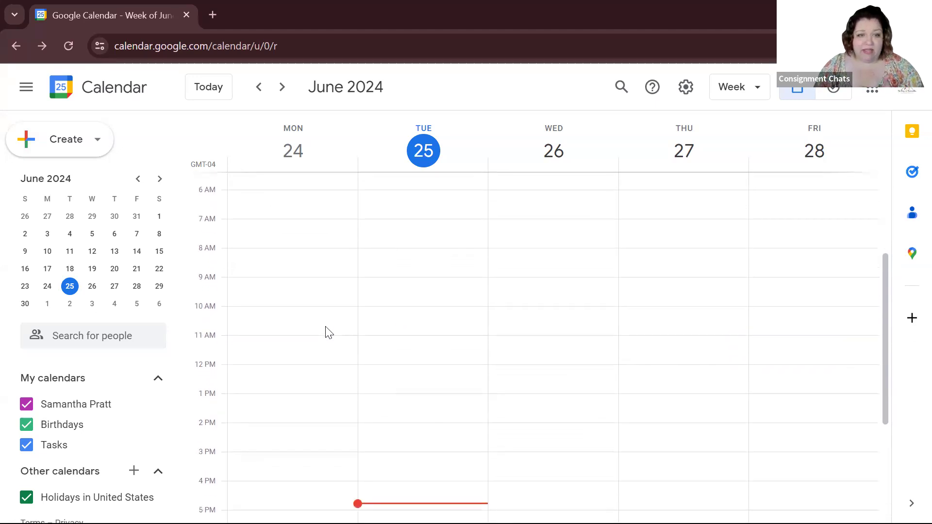
pyautogui.click(257, 308)
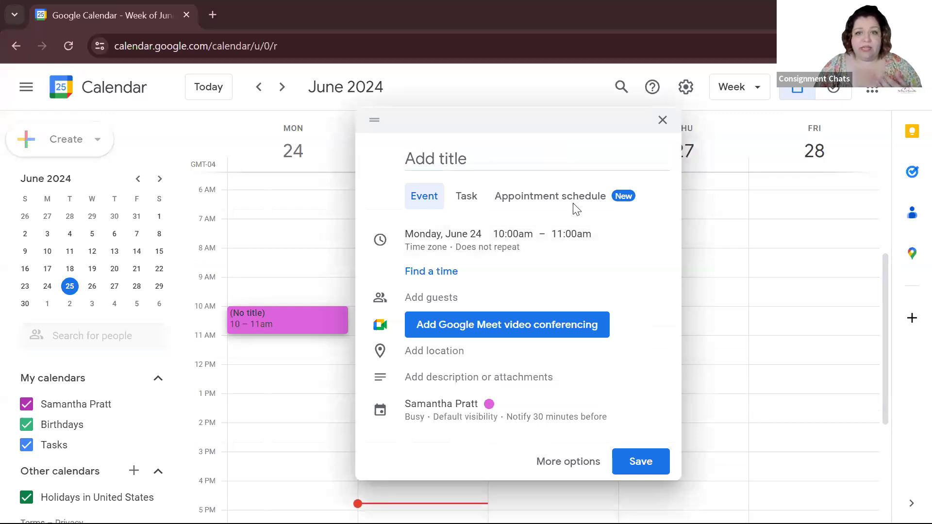
pyautogui.write('Listings')
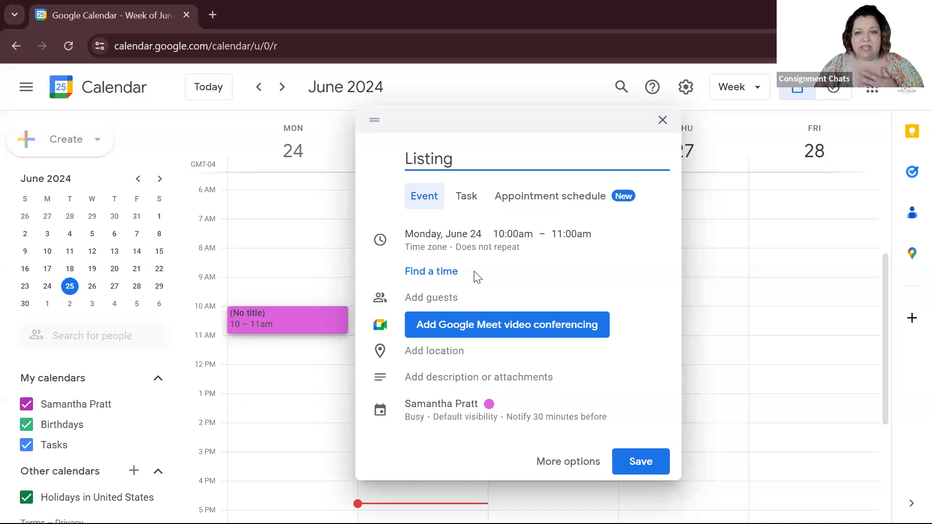
pyautogui.click(495, 235)
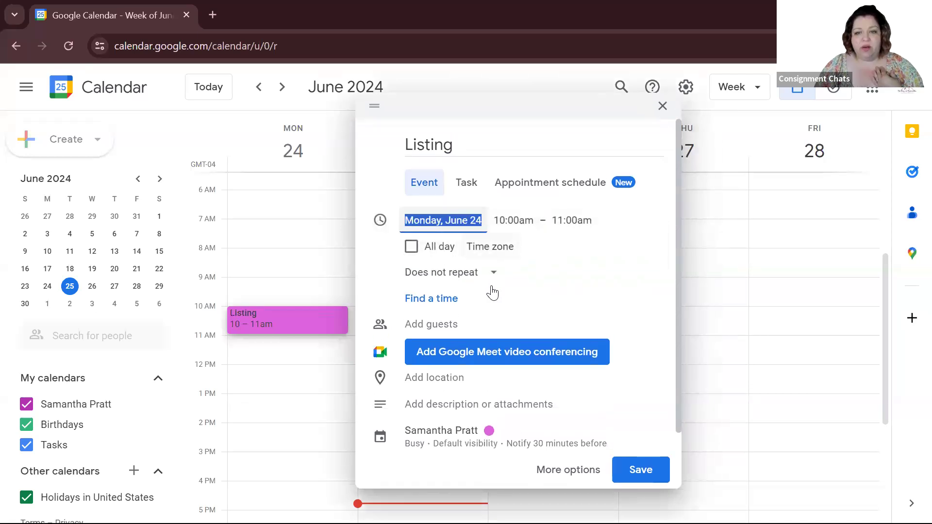
pyautogui.click(557, 222)
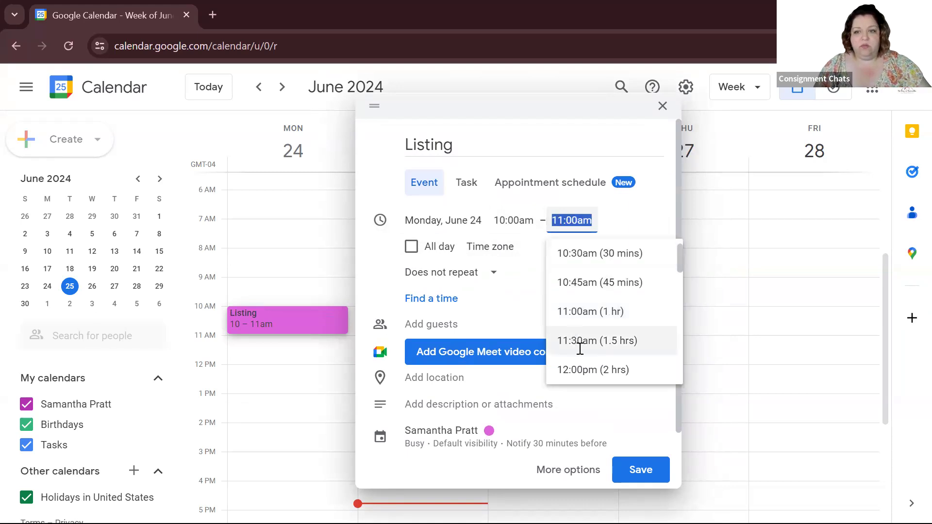
pyautogui.click(584, 369)
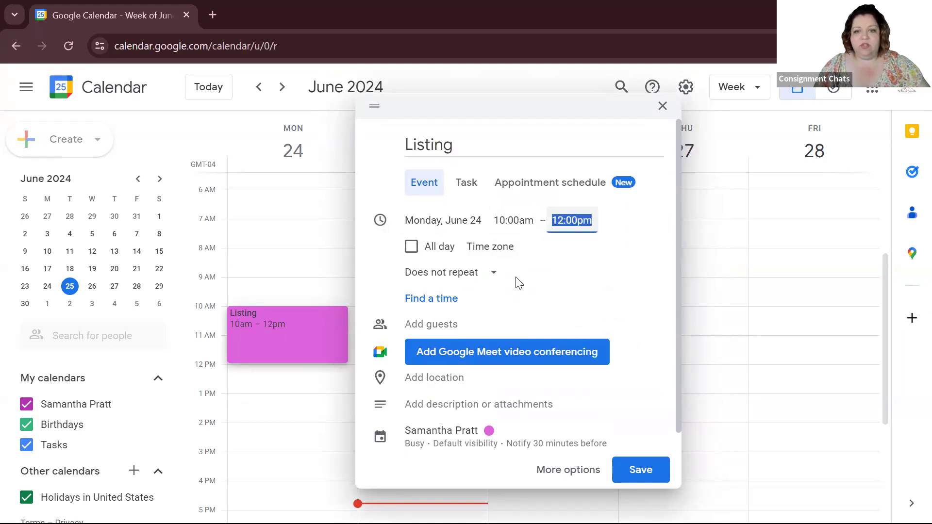
# - Make the Listing event repeat every weekday (Monday to Friday) and save it
pyautogui.click(489, 274)
pyautogui.click(486, 367)
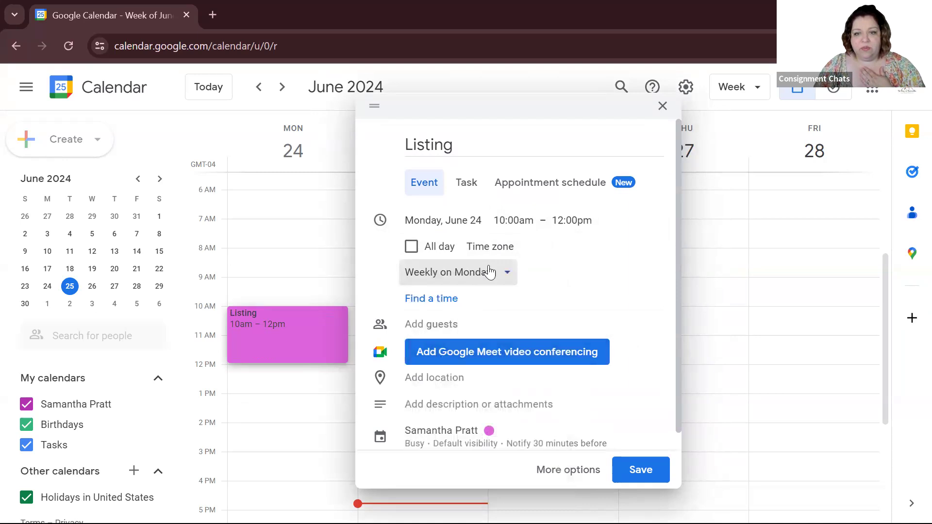
pyautogui.click(491, 270)
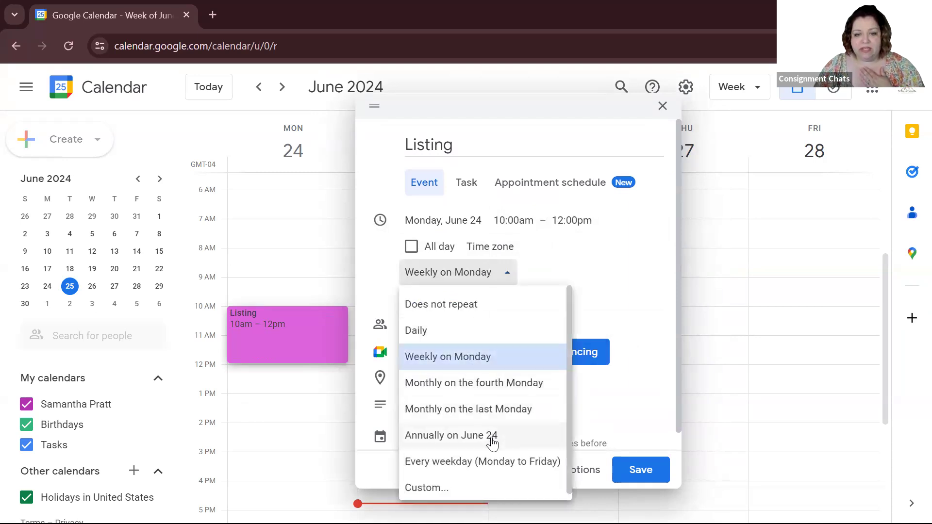
pyautogui.click(492, 460)
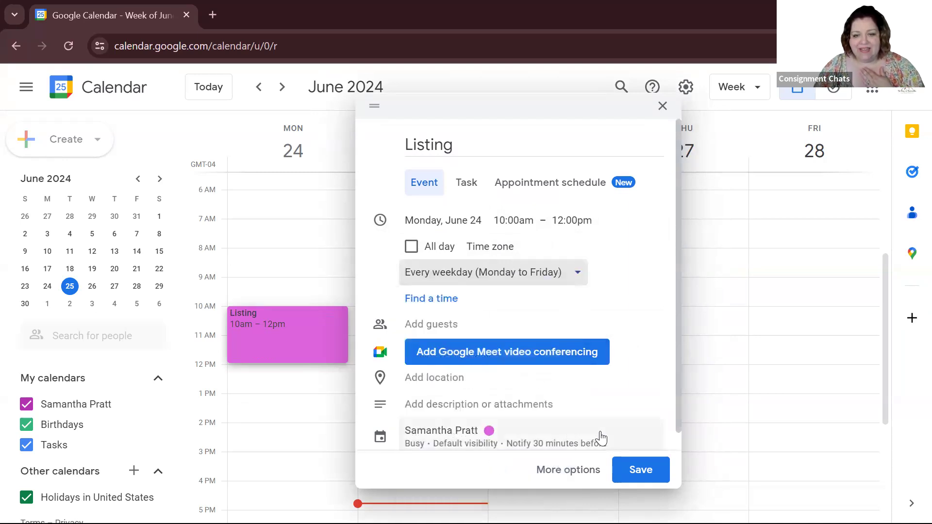
pyautogui.click(636, 469)
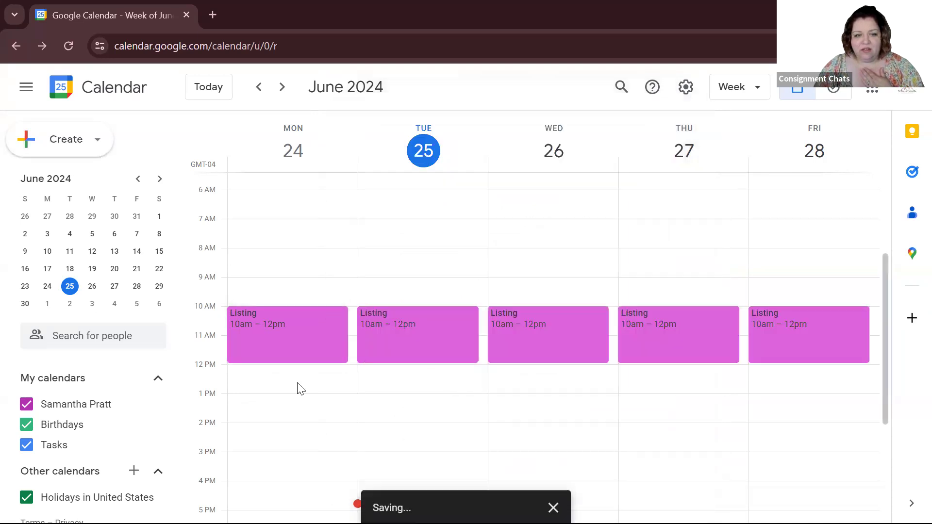
# - Agree to the calendar's request for permission to display better notifications in the browser
pyautogui.rightClick(273, 341)
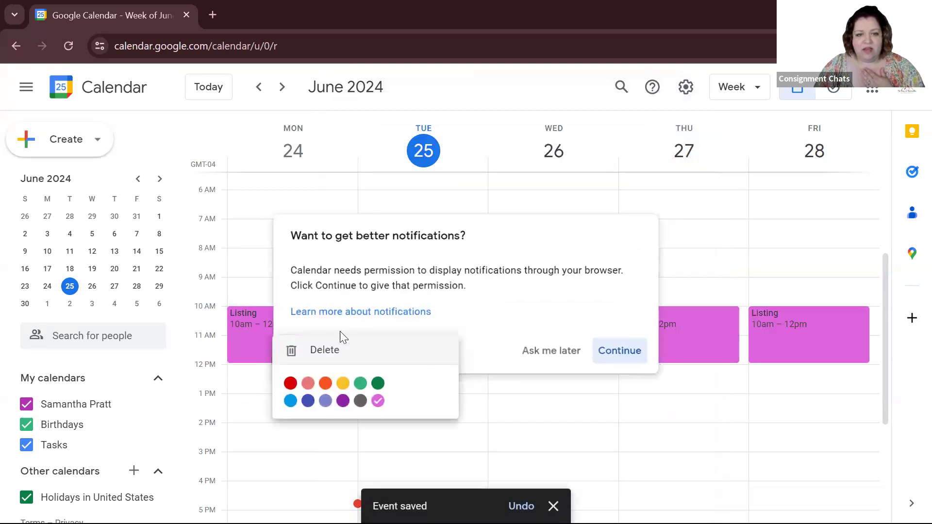
pyautogui.click(635, 356)
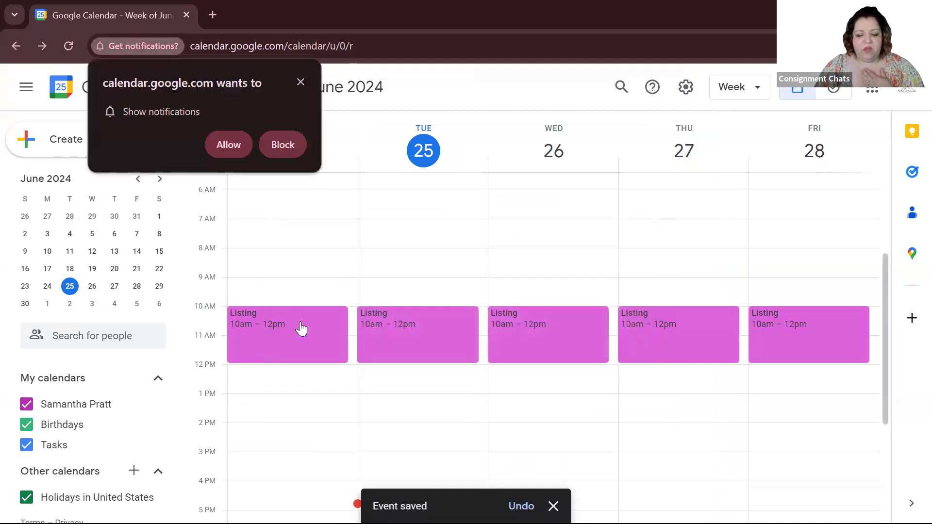
# - Open a duplicate of Monday's Listing event and allow calendar.google.com to show notifications
pyautogui.click(301, 328)
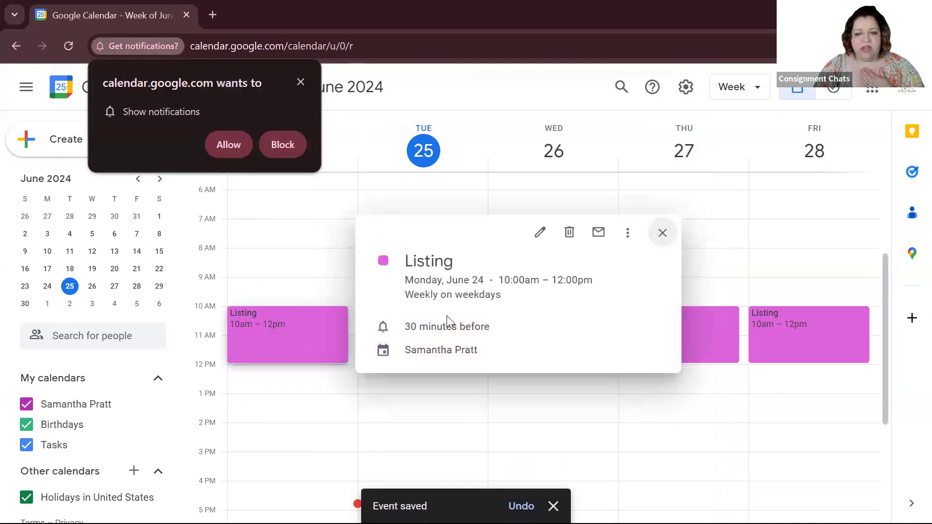
pyautogui.click(627, 233)
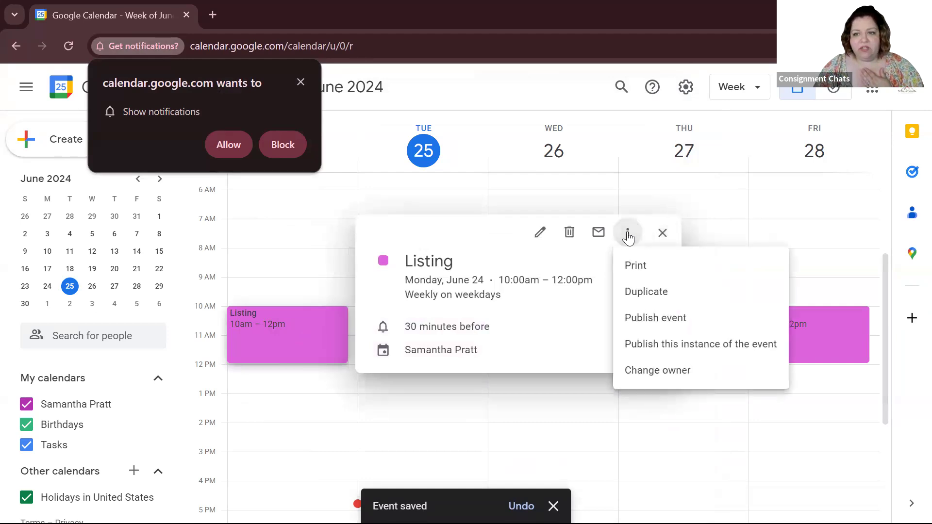
pyautogui.click(659, 301)
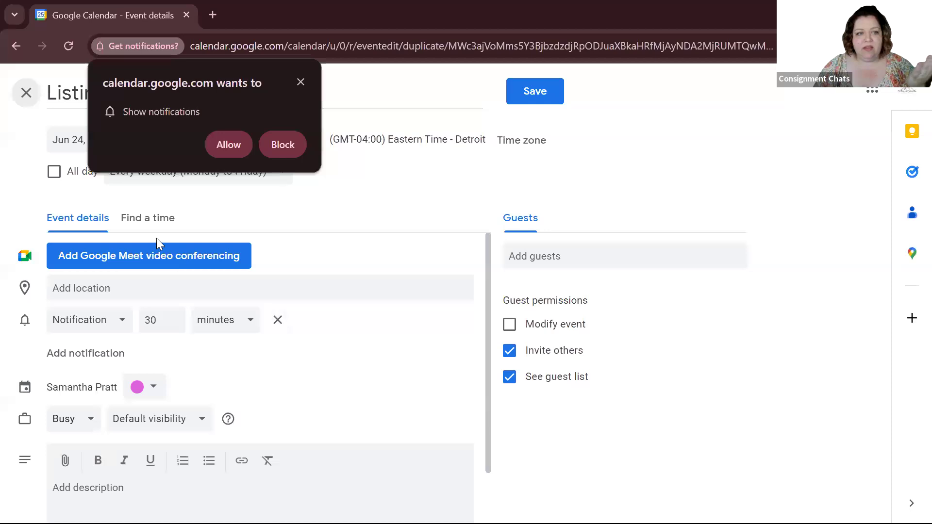
pyautogui.scroll(-1, 302, 368)
pyautogui.scroll(1, 301, 368)
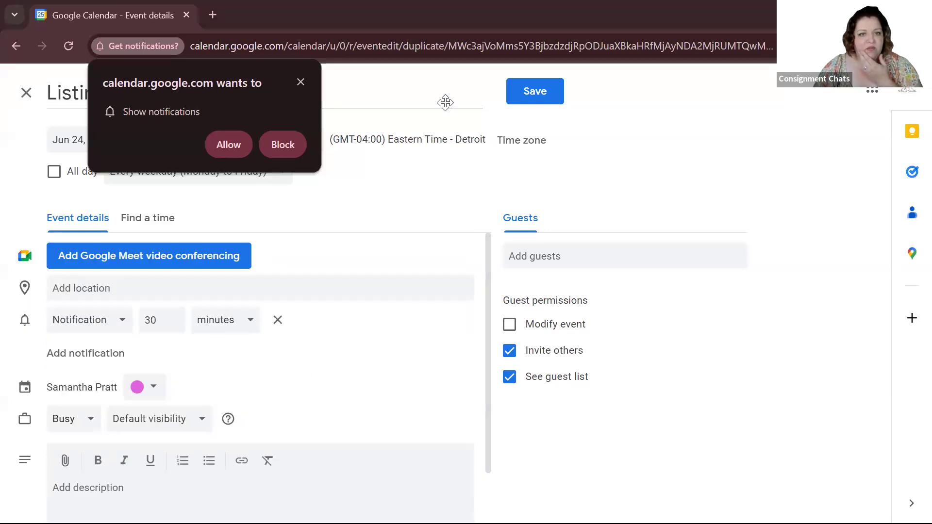
pyautogui.click(226, 142)
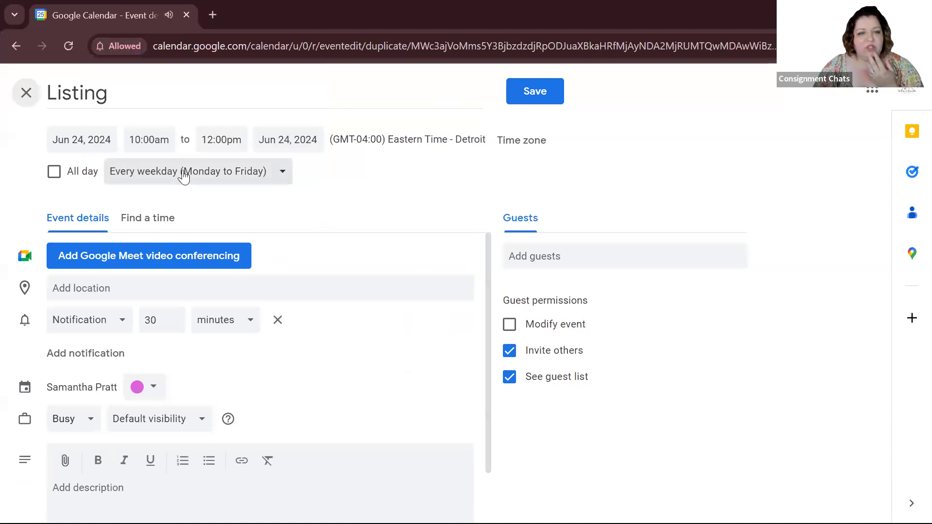
# - Set the duplicated Listing event's time to 1:00pm to 3:00pm and save it
pyautogui.click(140, 142)
pyautogui.write('1')
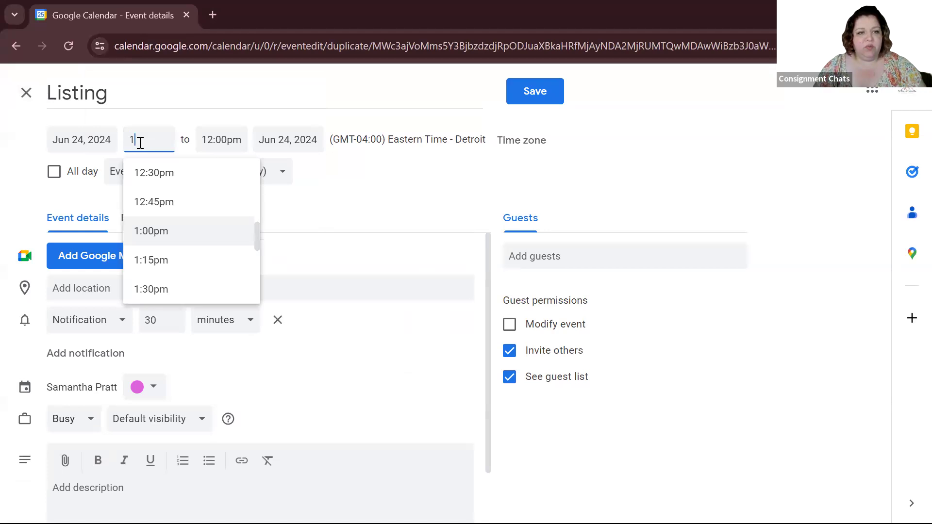
pyautogui.click(203, 138)
pyautogui.write('1')
pyautogui.press('BackSpace')
pyautogui.write('3')
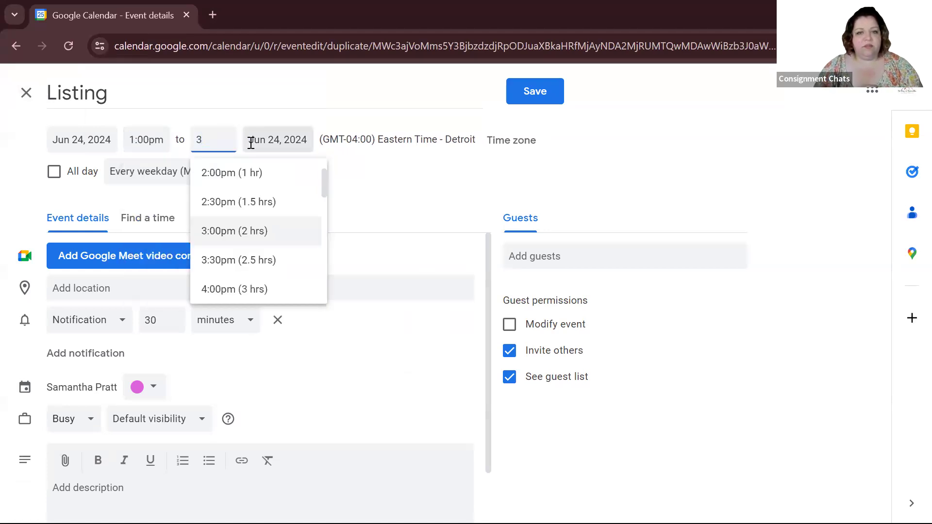
pyautogui.press('Tab')
pyautogui.click(329, 188)
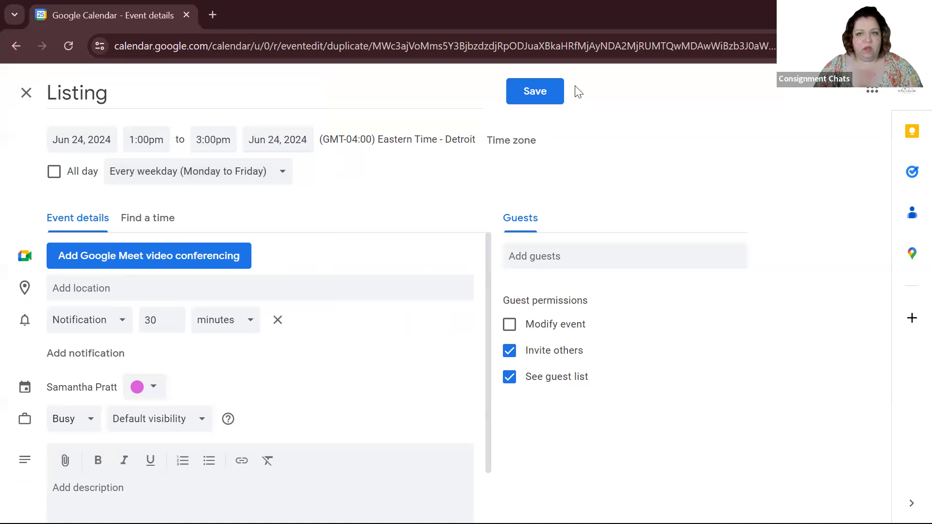
pyautogui.click(537, 92)
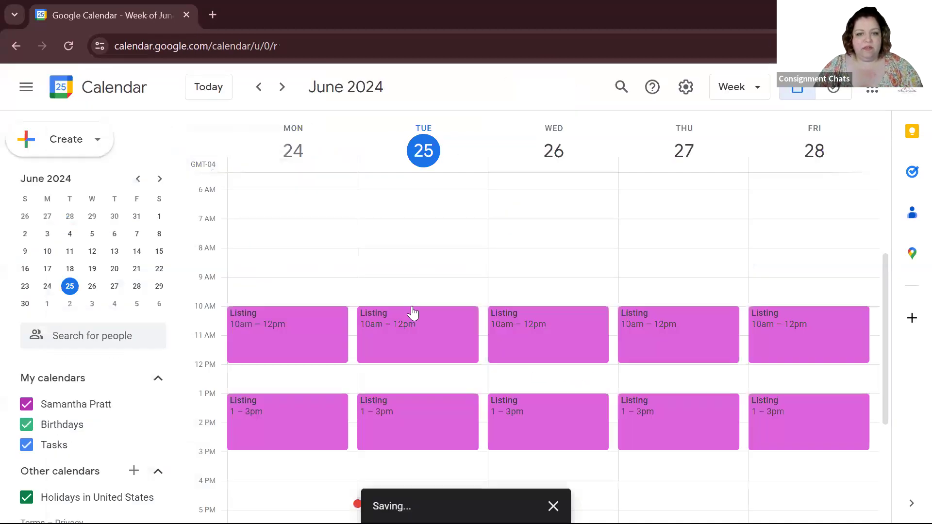
# - Create a "Getting Ready" event on Monday, June 24 from 7:00am to 8:00am, repeating every weekday (Monday to Friday), and save it
pyautogui.scroll(3, 334, 275)
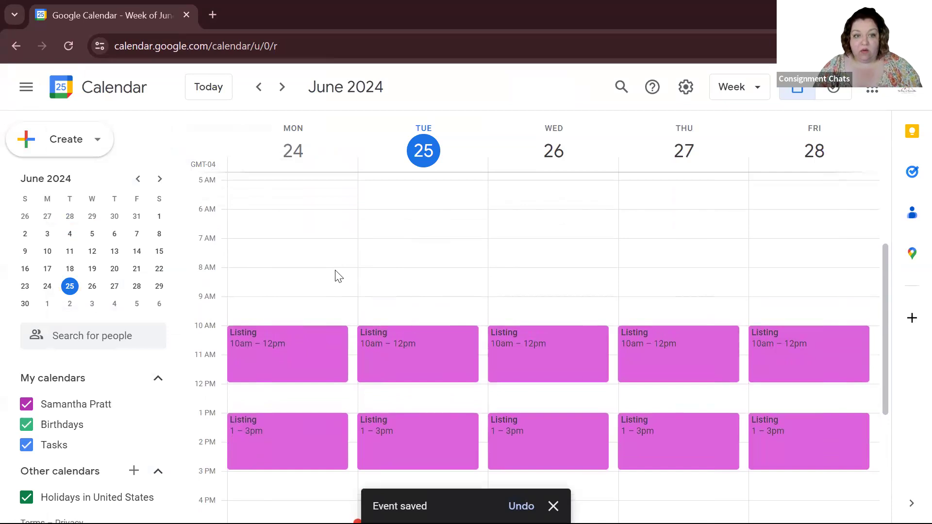
pyautogui.click(241, 244)
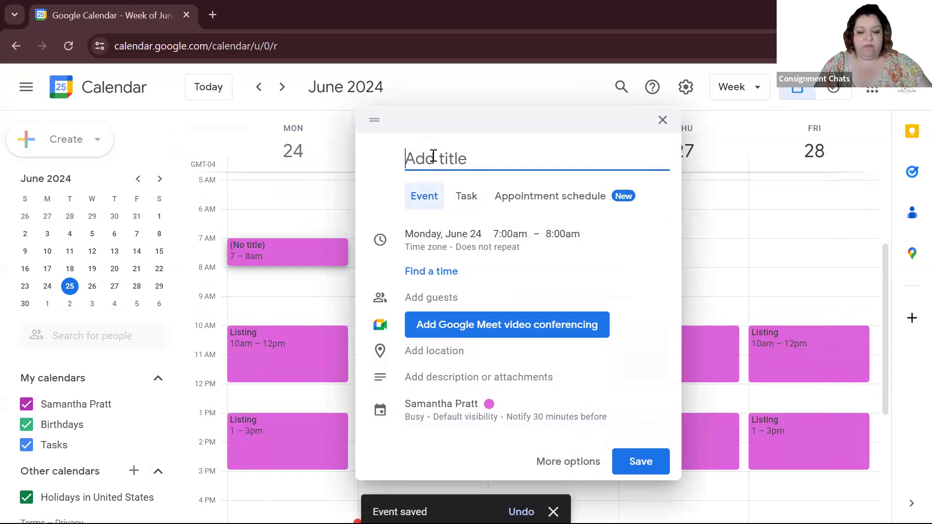
pyautogui.write('Getting Ready')
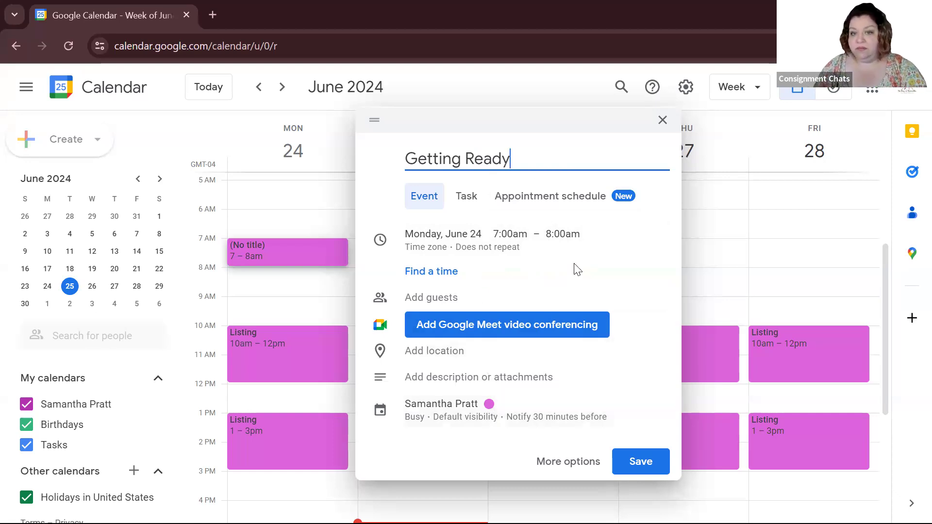
pyautogui.click(505, 249)
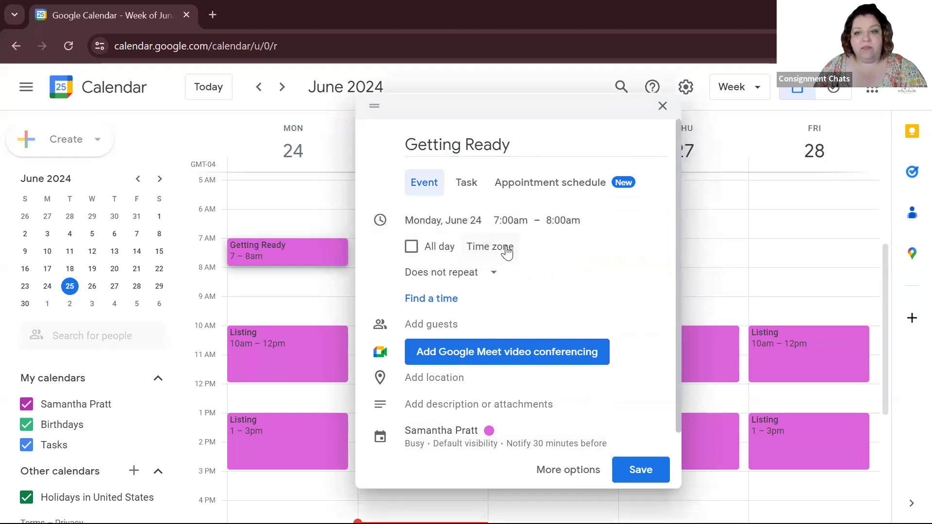
pyautogui.click(492, 275)
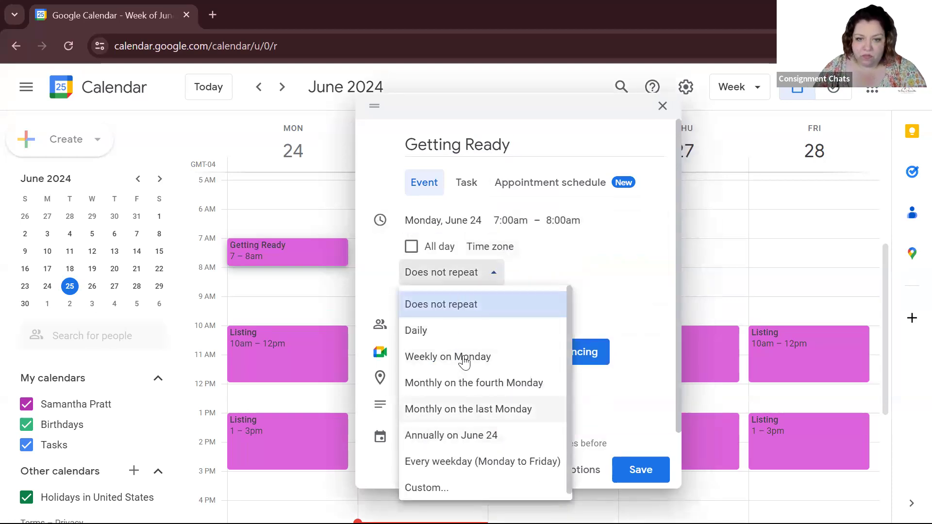
pyautogui.click(483, 461)
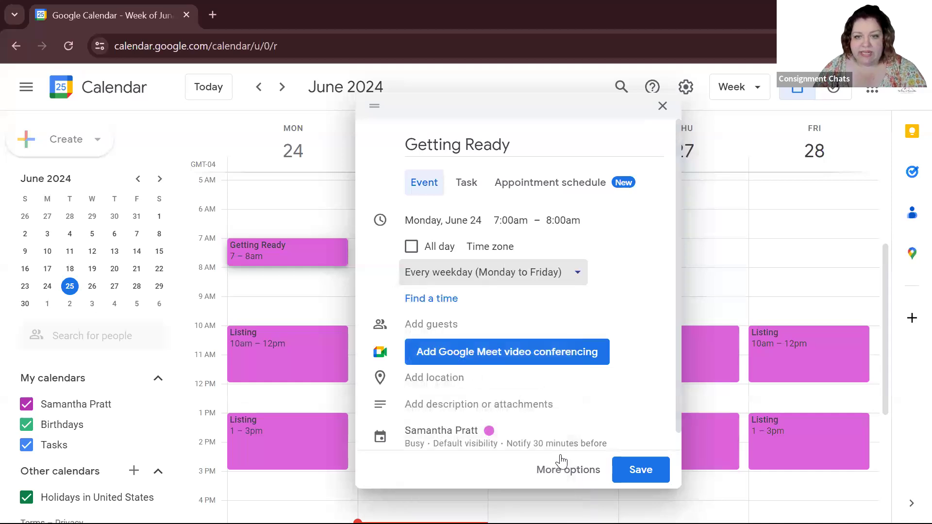
pyautogui.click(641, 470)
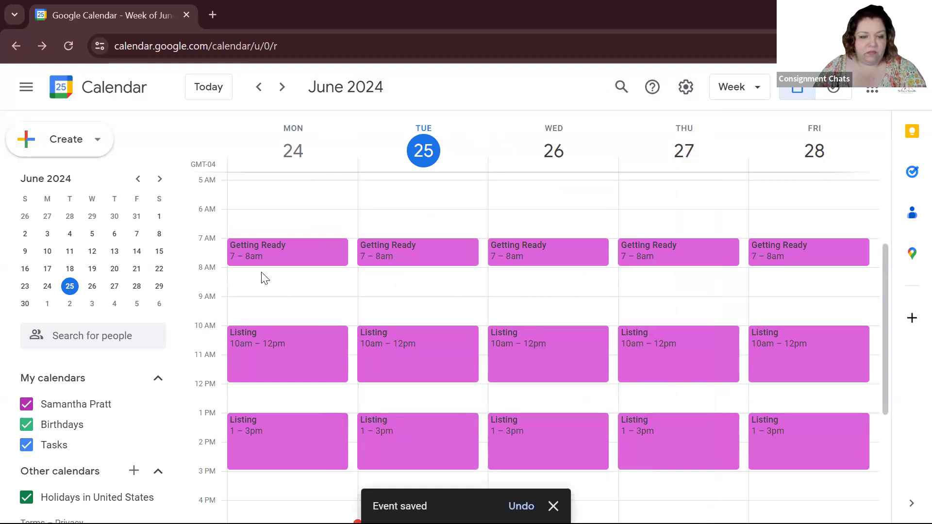
pyautogui.click(249, 305)
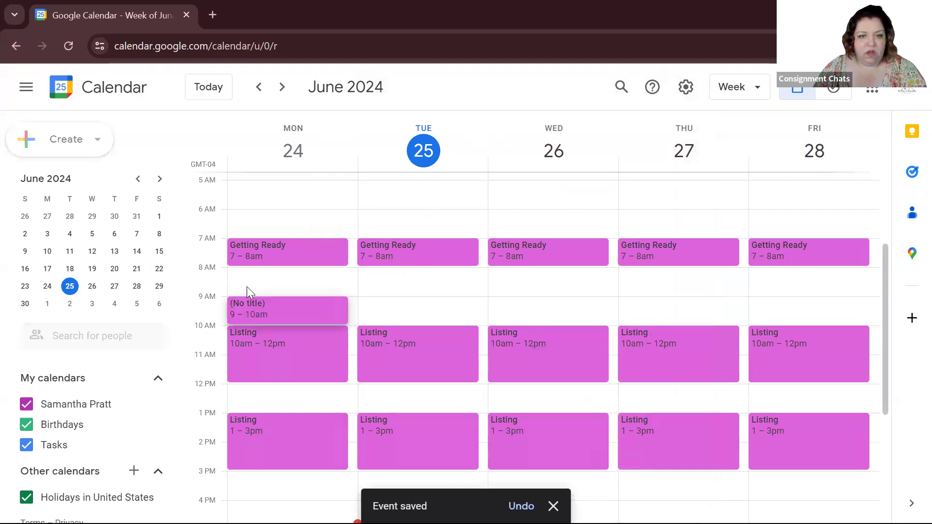
pyautogui.click(312, 219)
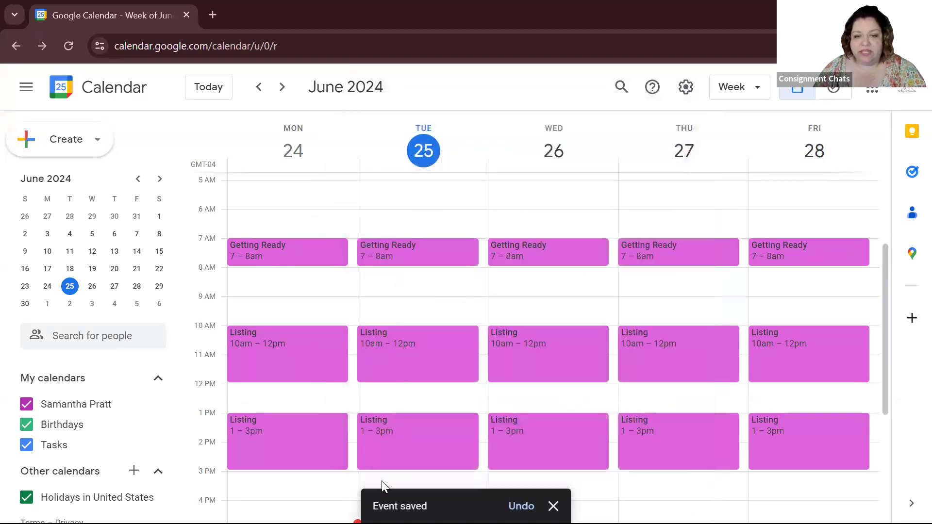
pyautogui.scroll(-3, 339, 279)
pyautogui.scroll(-2, 295, 380)
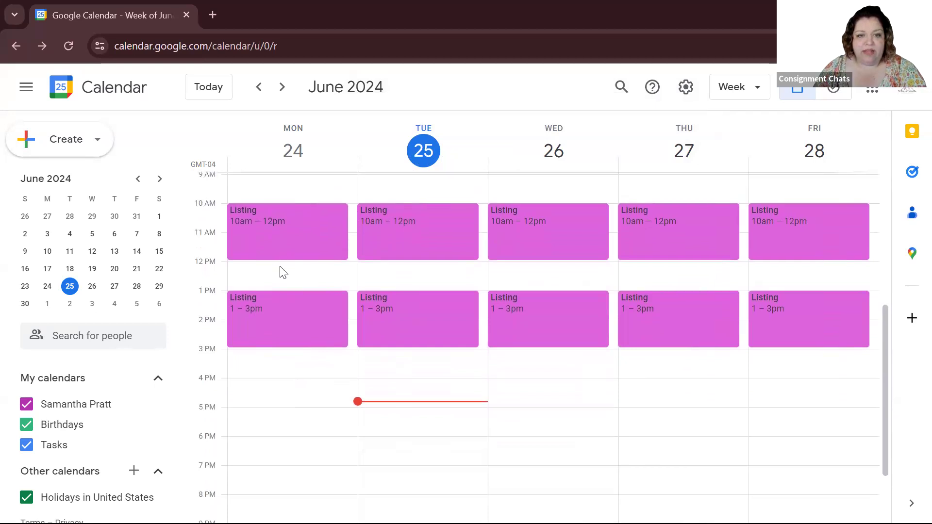
pyautogui.click(280, 272)
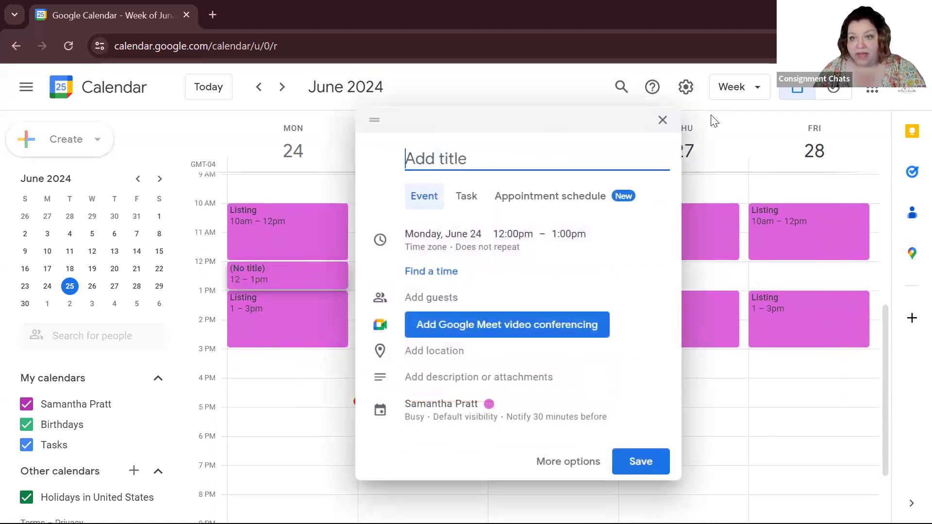
pyautogui.click(662, 120)
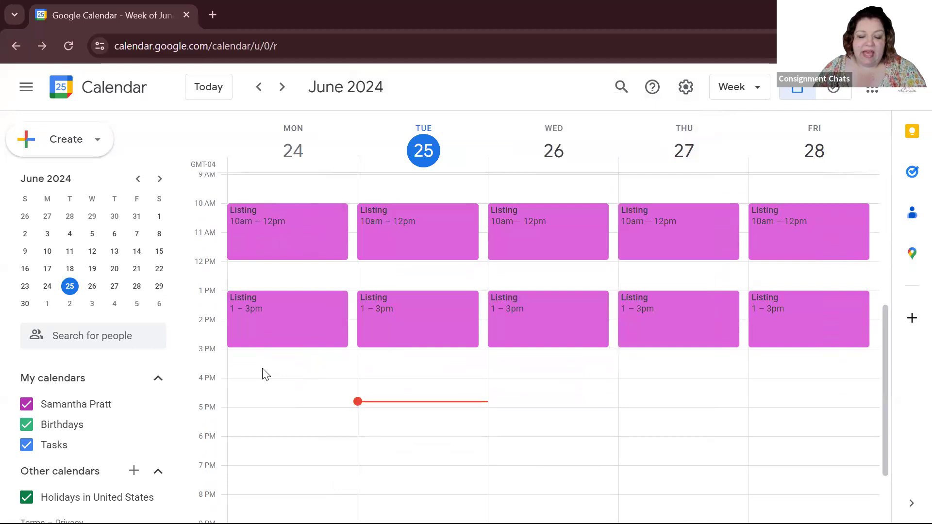
pyautogui.click(262, 370)
pyautogui.click(255, 359)
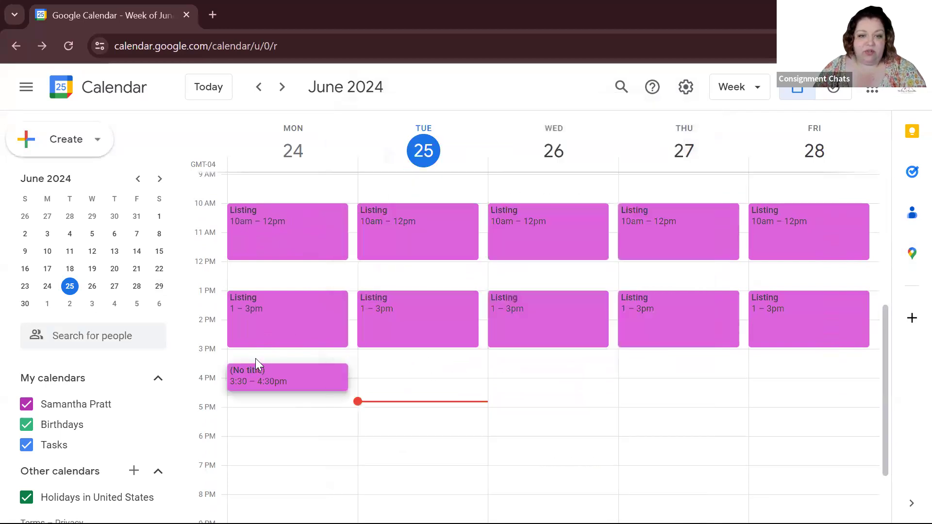
# - Start a new event on Monday, June 24 from 3:00pm to 4:00pm and title it "Emails/Messaging"
pyautogui.click(254, 358)
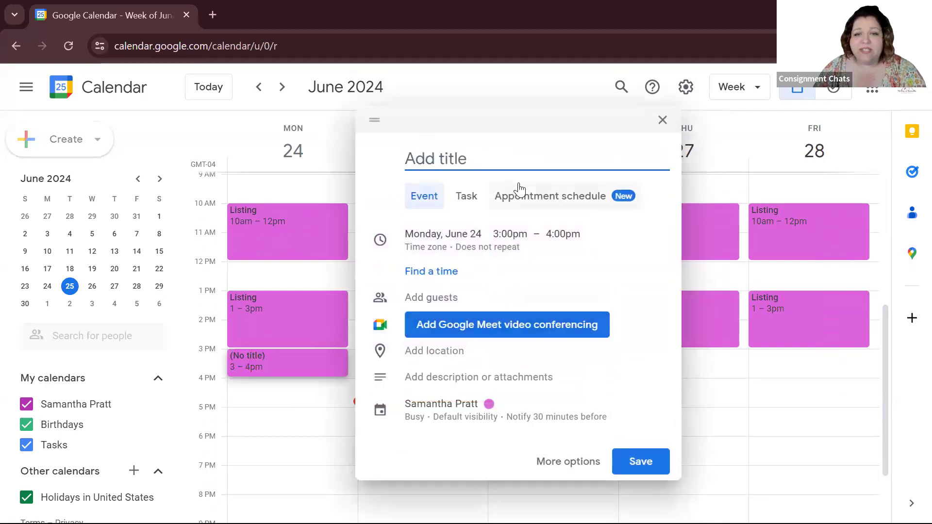
pyautogui.write('E')
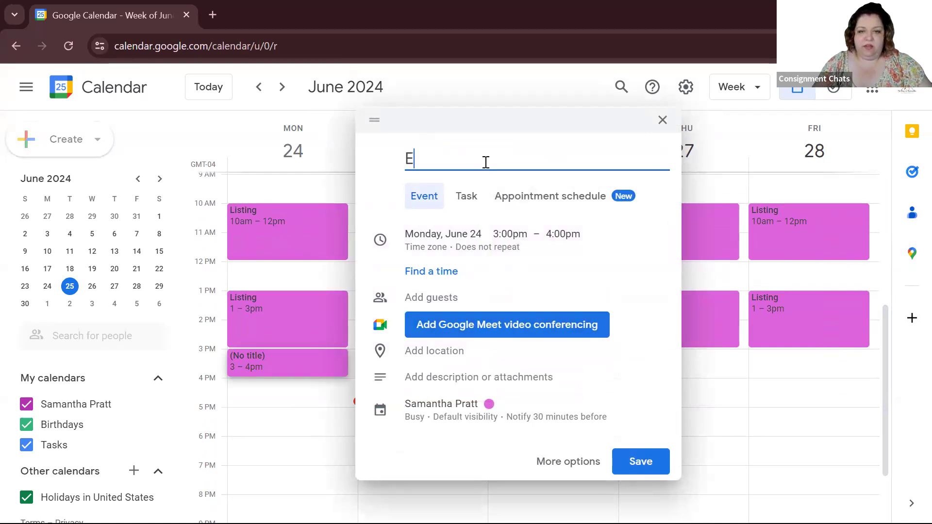
pyautogui.write('mail')
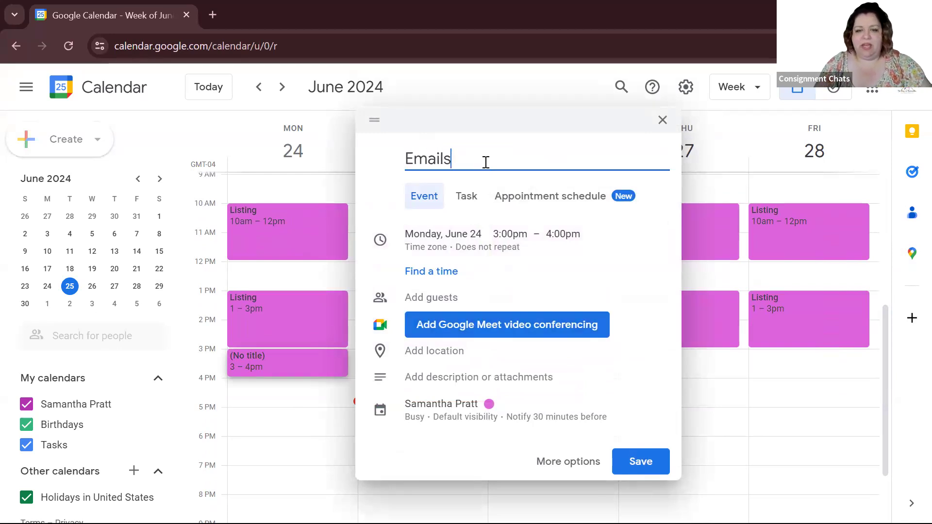
pyautogui.write('s/Messaging')
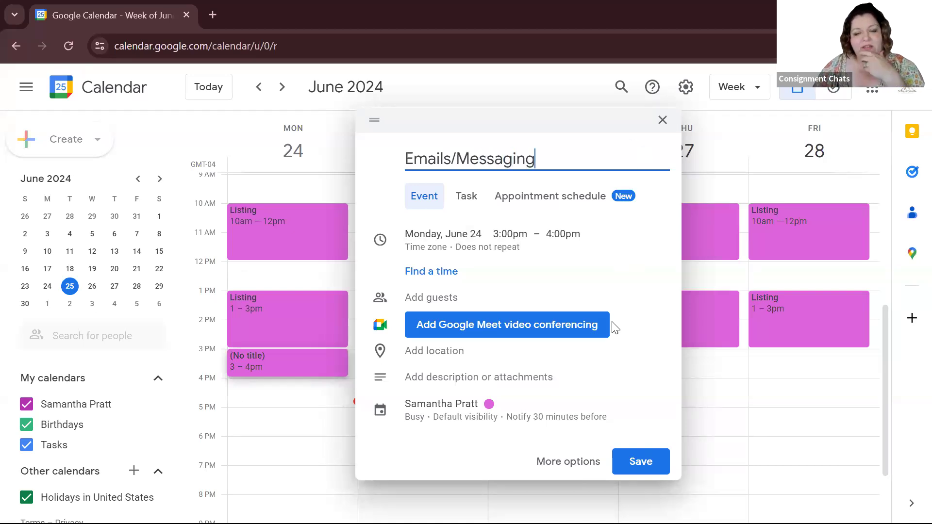
# - Make the Emails/Messaging event repeat weekly on Monday, Wednesday and Friday with no end date, and save it
pyautogui.click(489, 233)
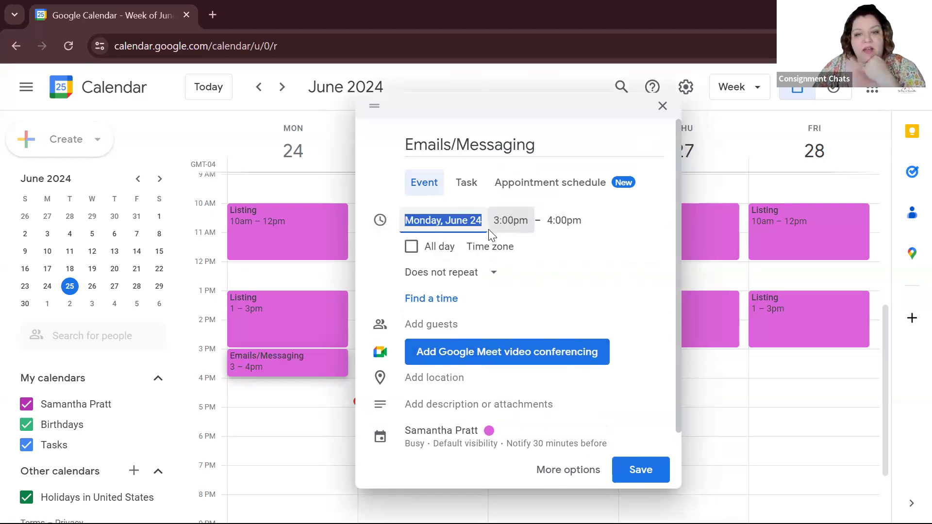
pyautogui.click(486, 274)
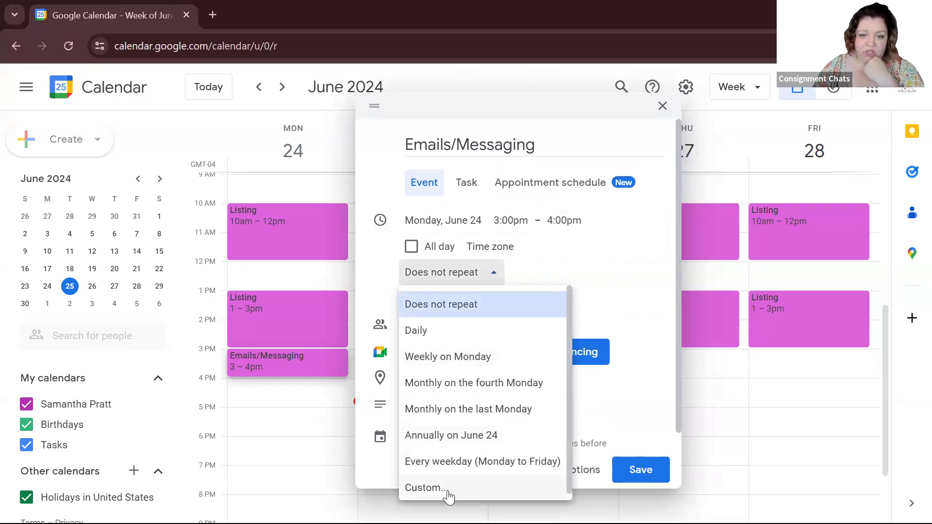
pyautogui.click(448, 488)
pyautogui.click(422, 268)
pyautogui.click(471, 267)
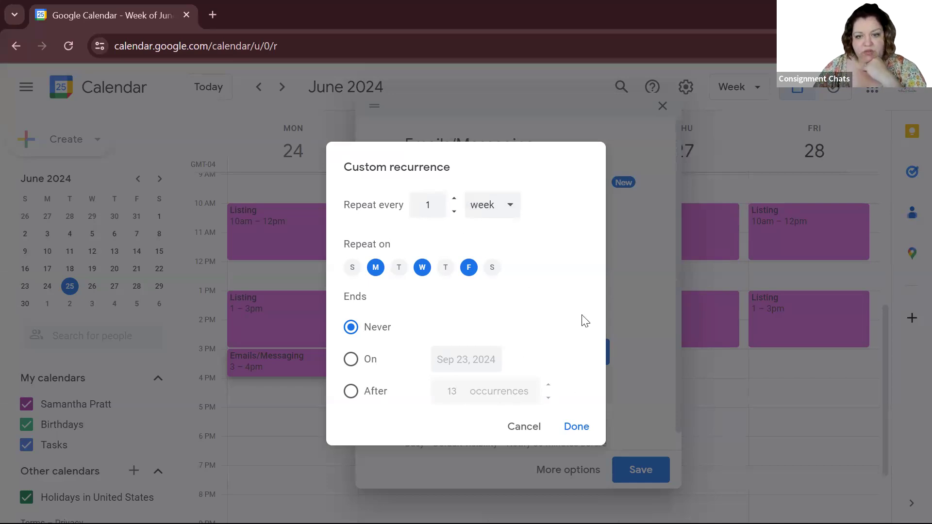
pyautogui.click(575, 426)
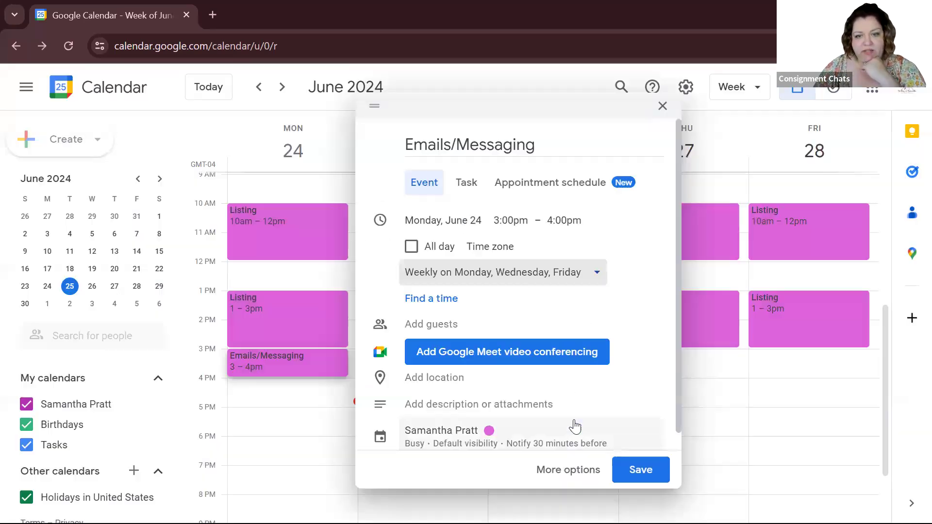
pyautogui.click(651, 469)
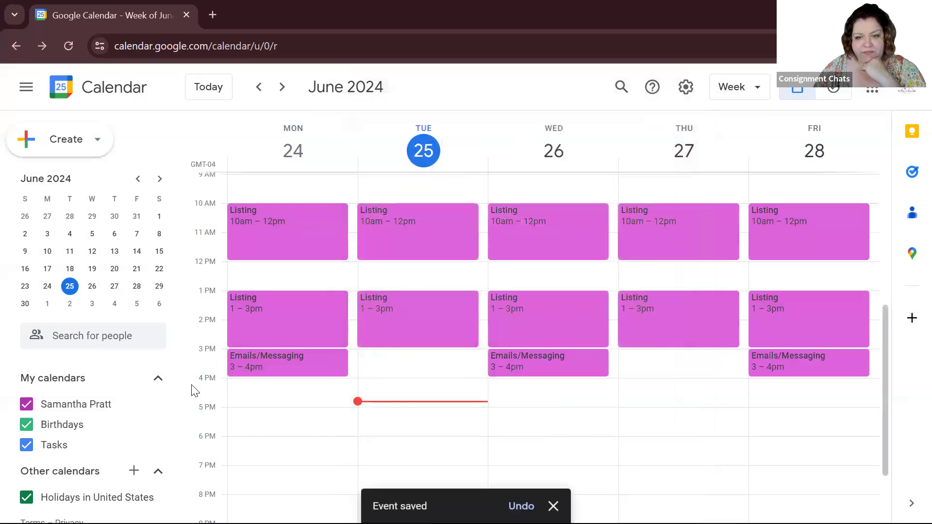
pyautogui.click(378, 367)
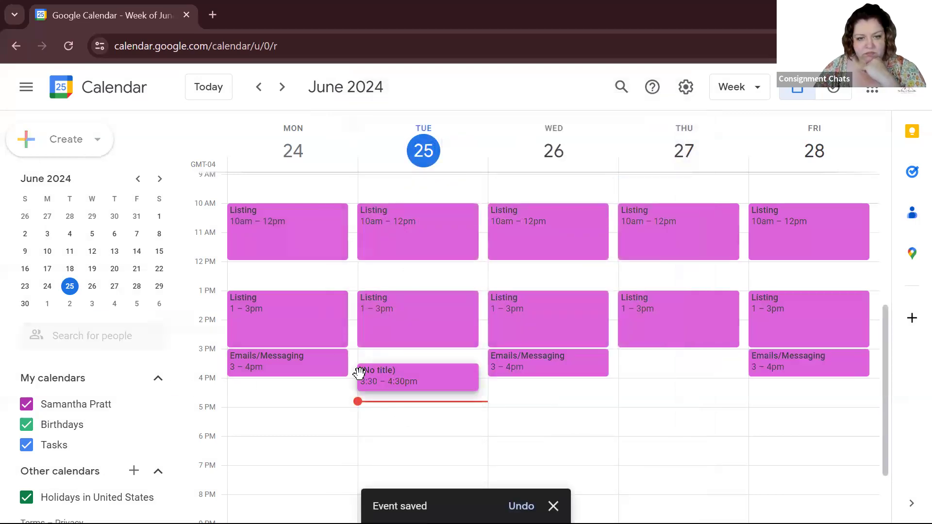
pyautogui.press('Escape')
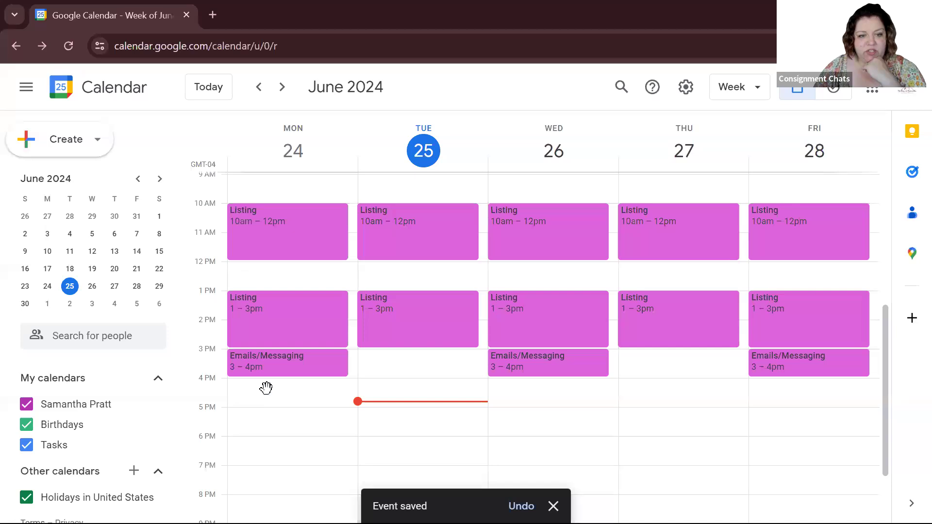
pyautogui.click(266, 388)
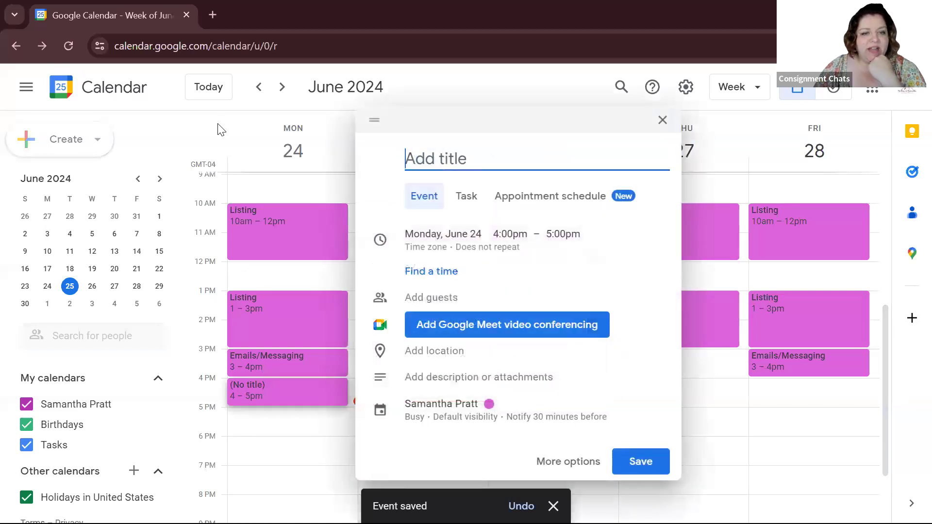
pyautogui.press('Escape')
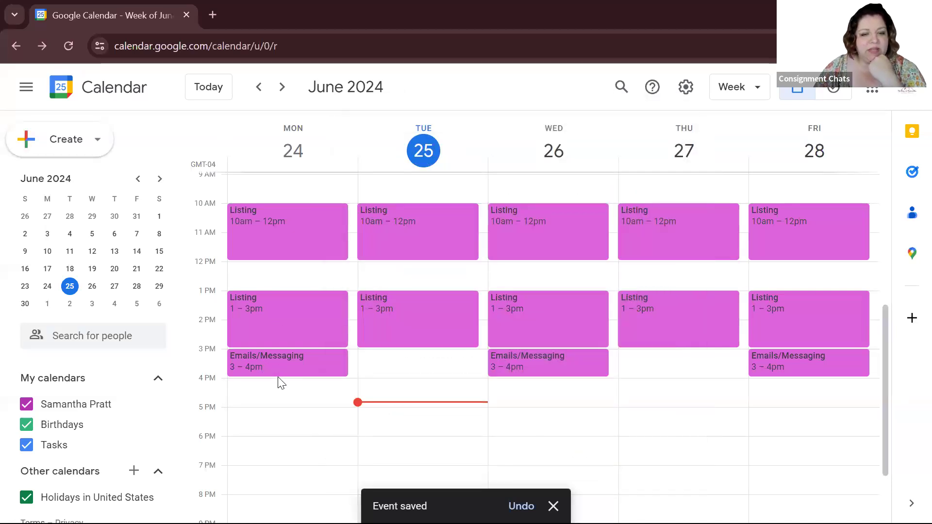
# - Shorten Monday's Emails/Messaging event to end at 3:30pm and apply the change to all events in the series
pyautogui.moveTo(266, 374); pyautogui.dragTo(265, 361)
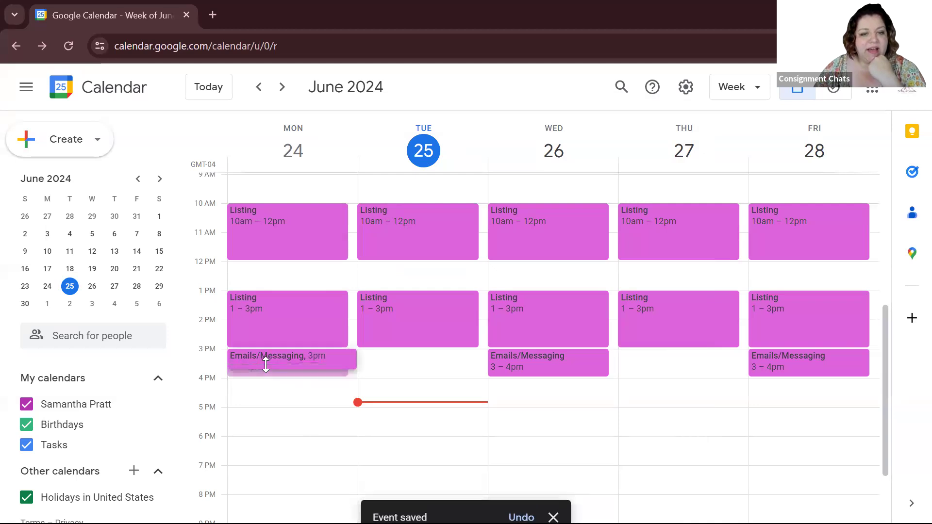
pyautogui.press('Escape')
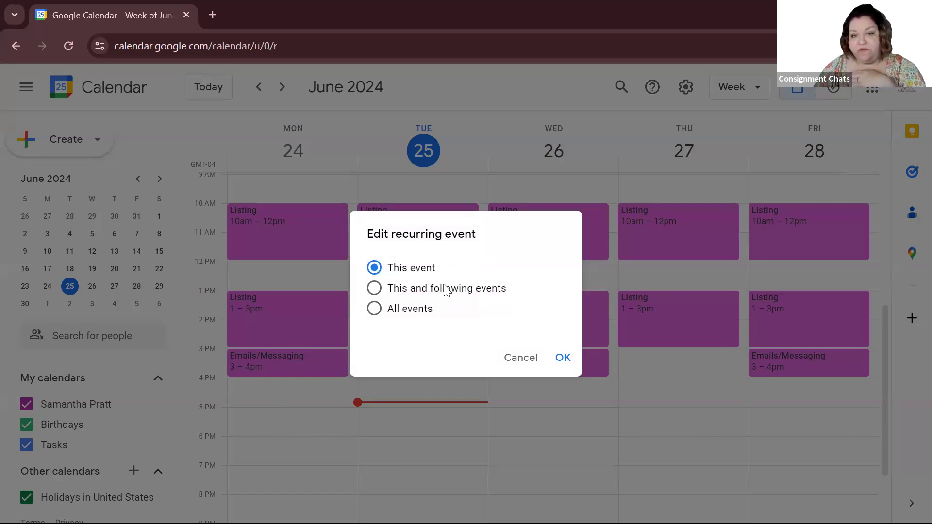
pyautogui.click(394, 316)
pyautogui.click(563, 359)
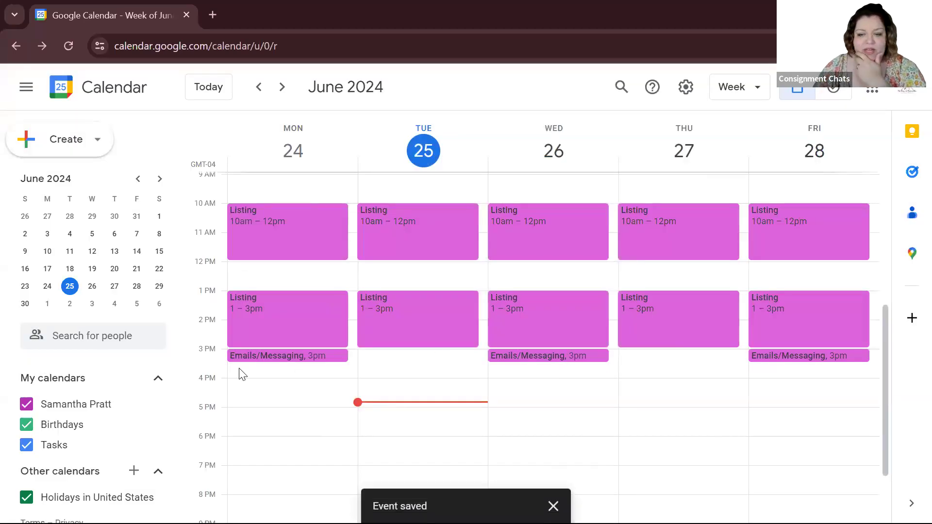
# - Start a new event on Monday, June 24 from 4:00pm to 5:00pm and title it "Inventory"
pyautogui.click(249, 371)
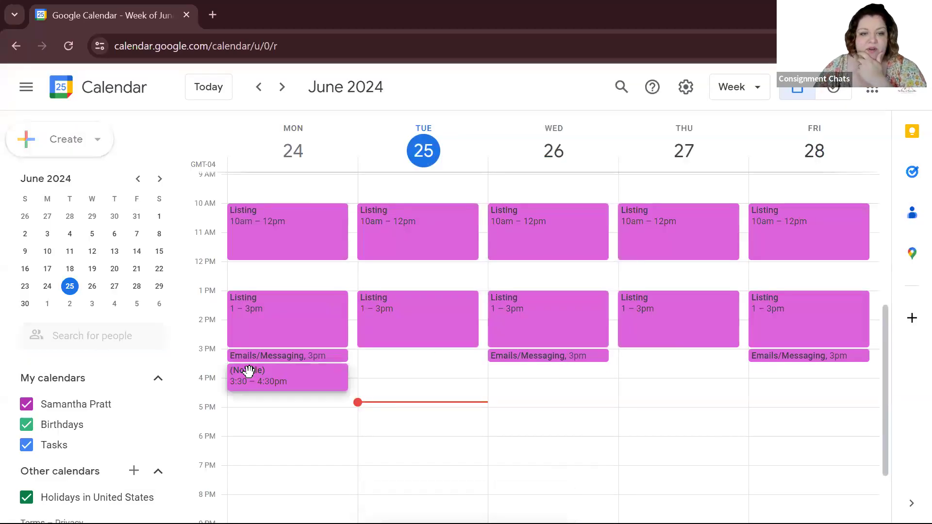
pyautogui.click(257, 416)
pyautogui.click(252, 388)
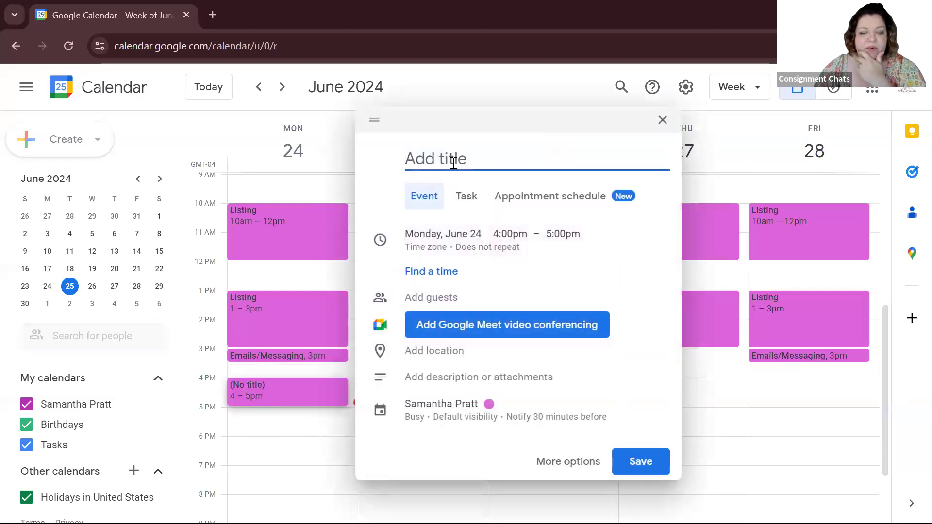
pyautogui.write('Invenot')
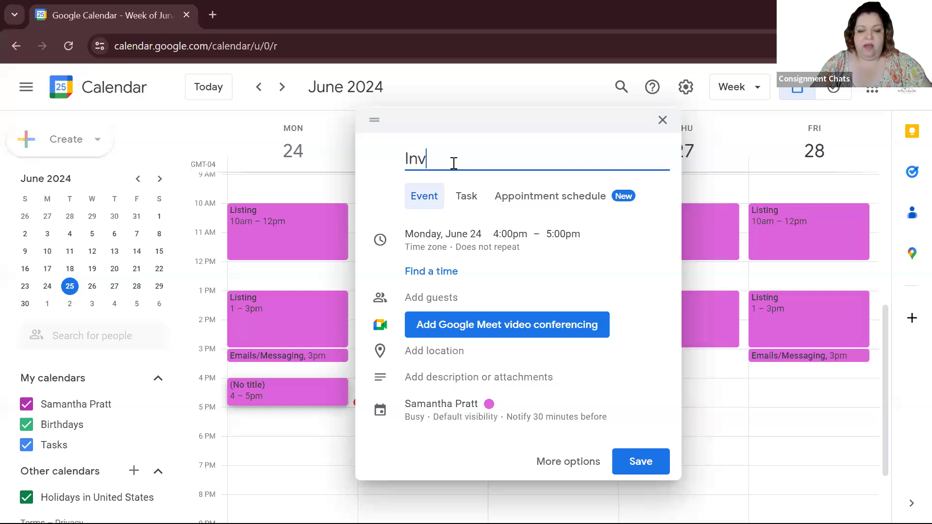
pyautogui.press('BackSpace')
pyautogui.press('BackSpace')
pyautogui.write('tory')
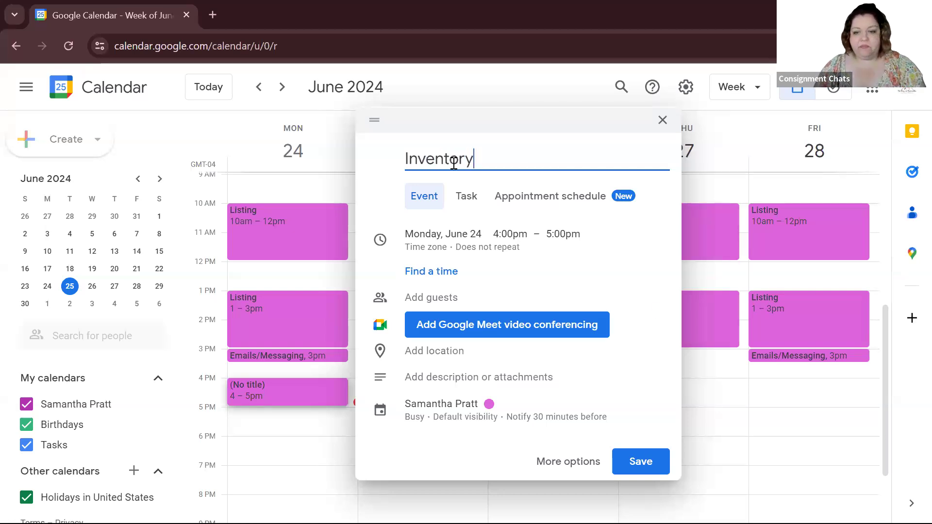
# - Set the Inventory event to repeat every weekday (Monday to Friday) and save it
pyautogui.click(492, 259)
pyautogui.click(488, 279)
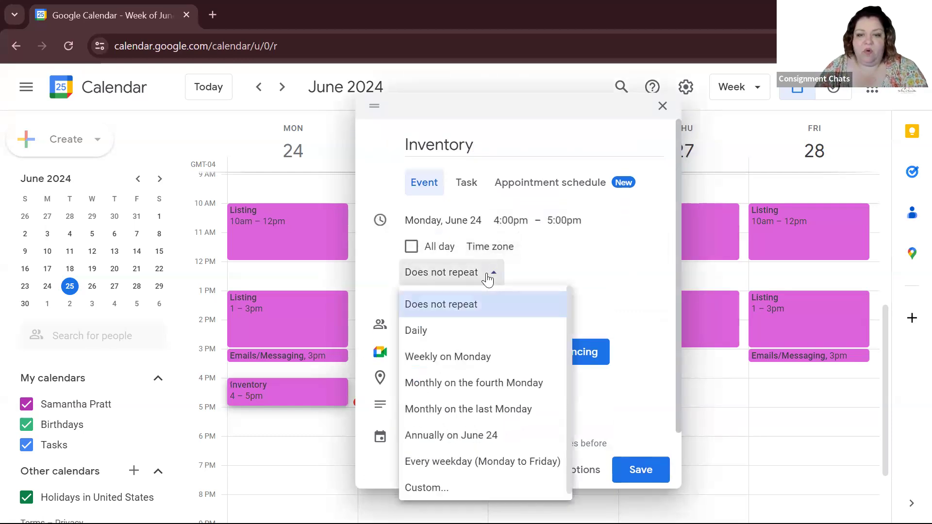
pyautogui.scroll(-1, 510, 358)
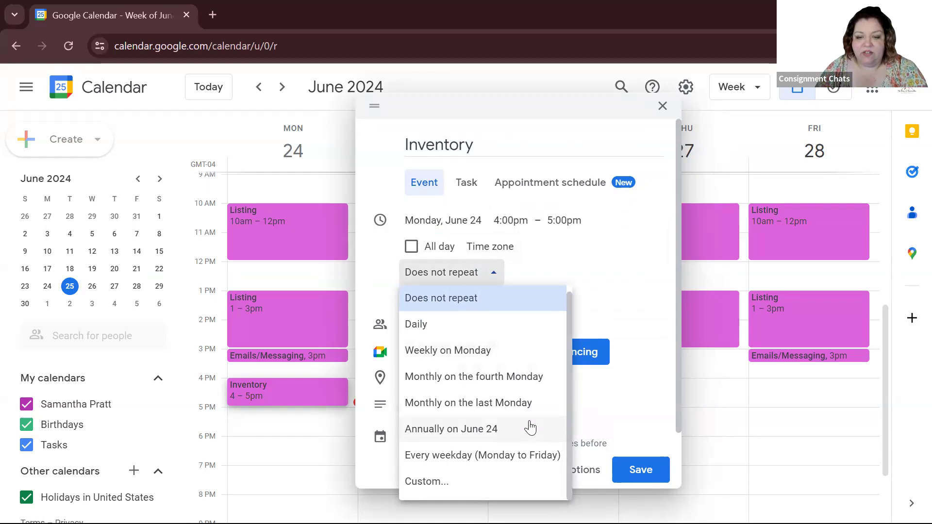
pyautogui.click(520, 457)
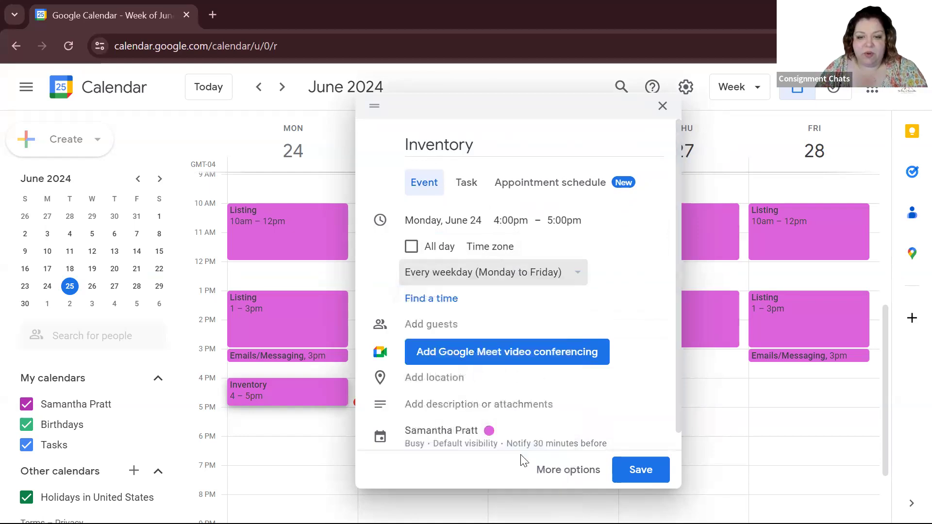
pyautogui.click(629, 458)
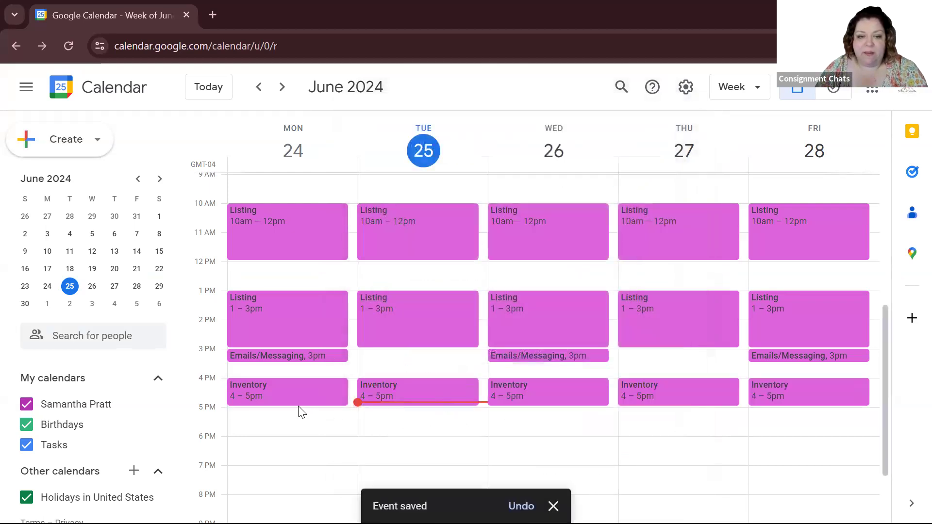
# - Change the color of the 1:00pm to 3:00pm Listing event to light blue and save it for all events in the series
pyautogui.click(318, 311)
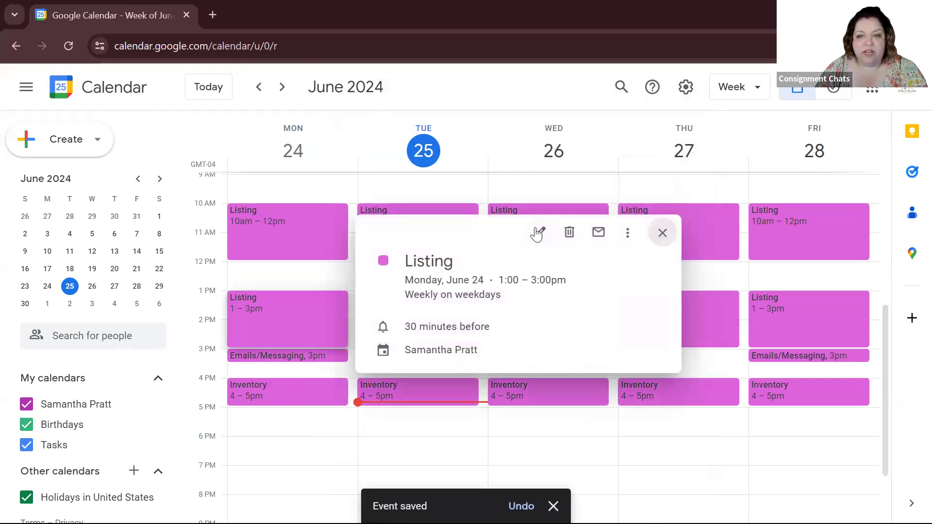
pyautogui.press('Escape')
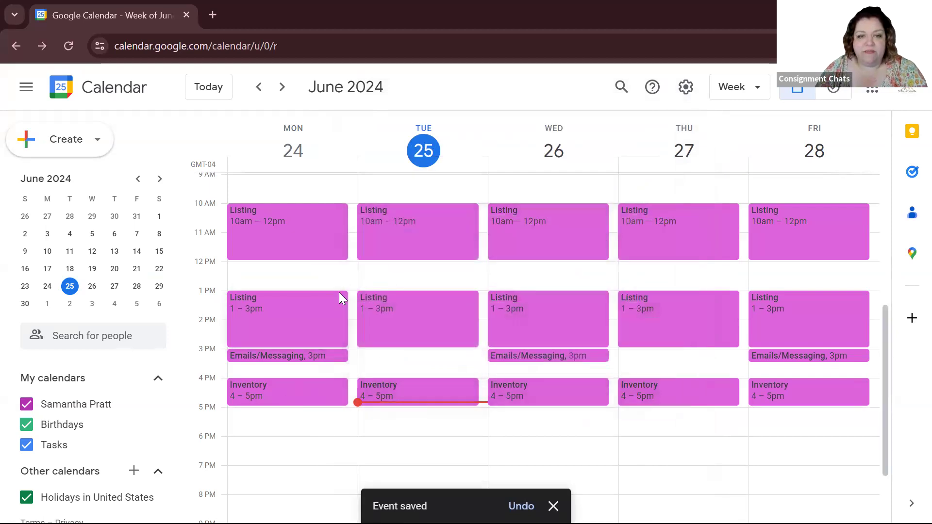
pyautogui.click(283, 316)
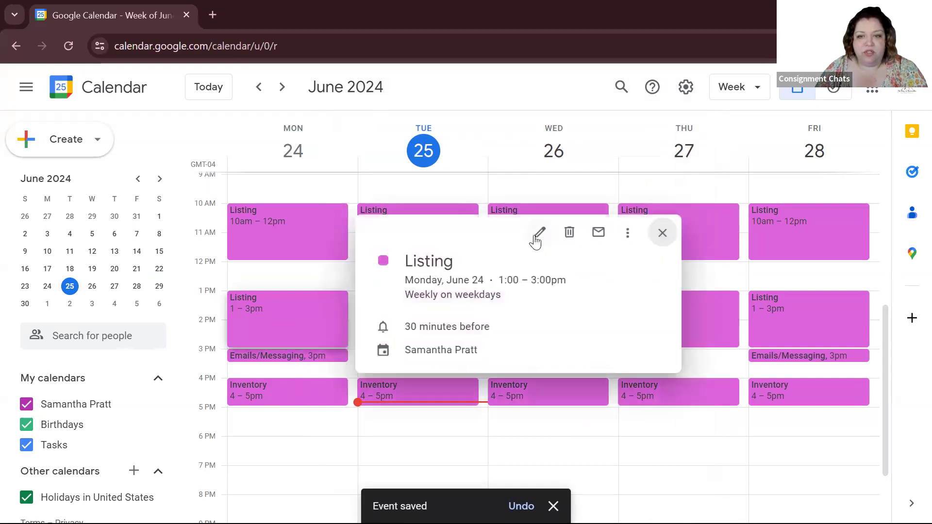
pyautogui.click(541, 234)
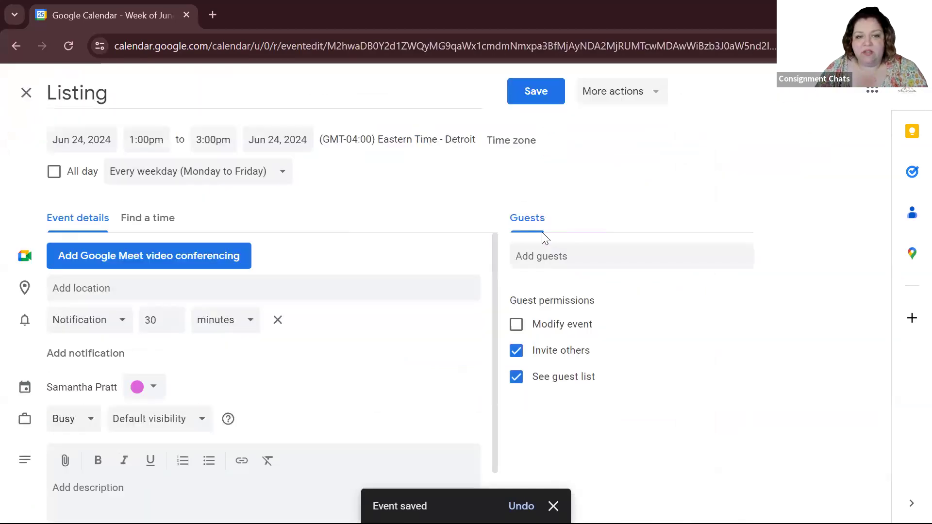
pyautogui.click(148, 386)
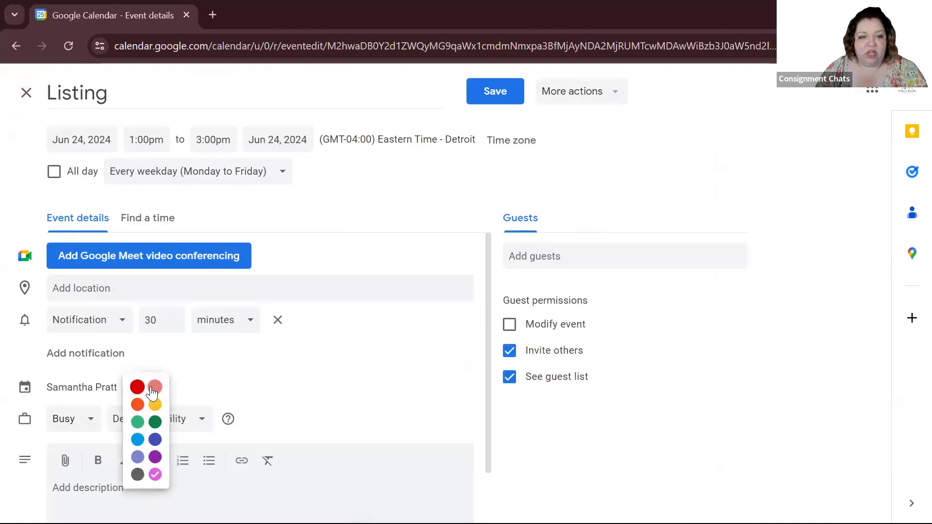
pyautogui.click(138, 441)
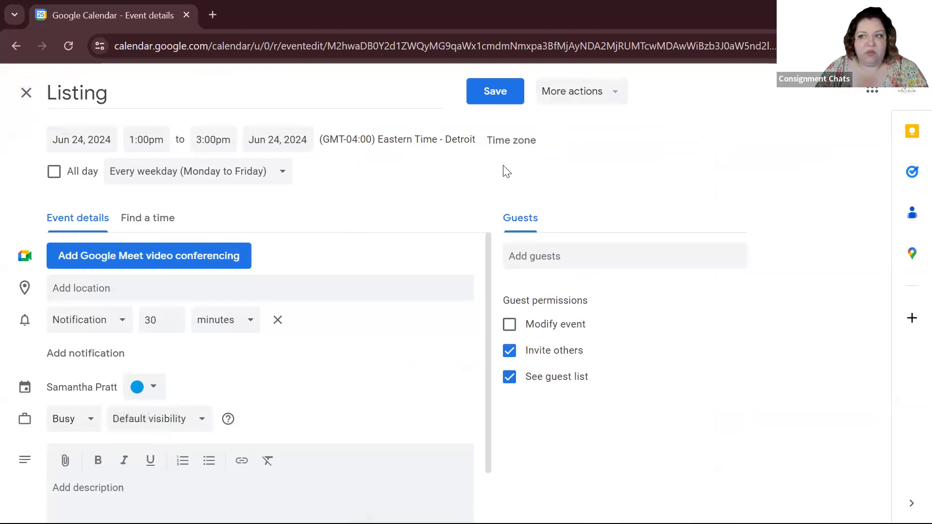
pyautogui.click(503, 91)
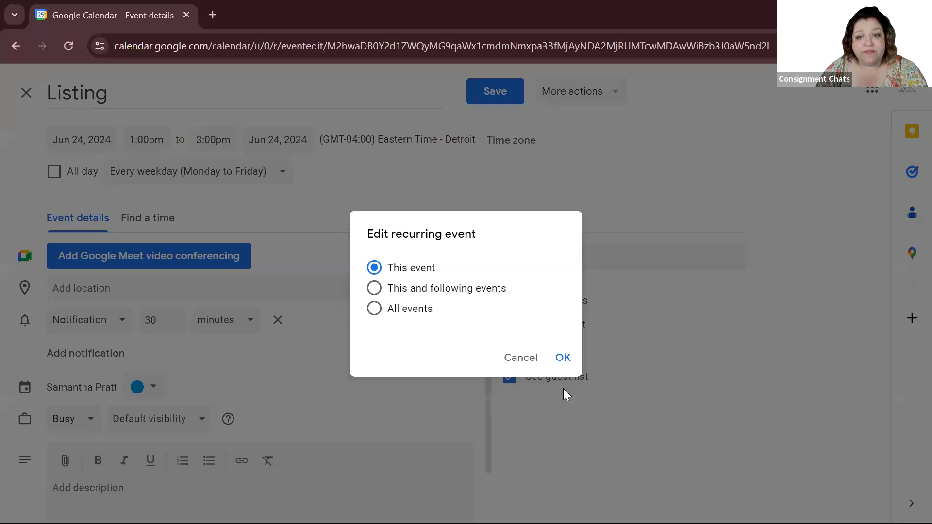
pyautogui.click(418, 309)
pyautogui.click(562, 357)
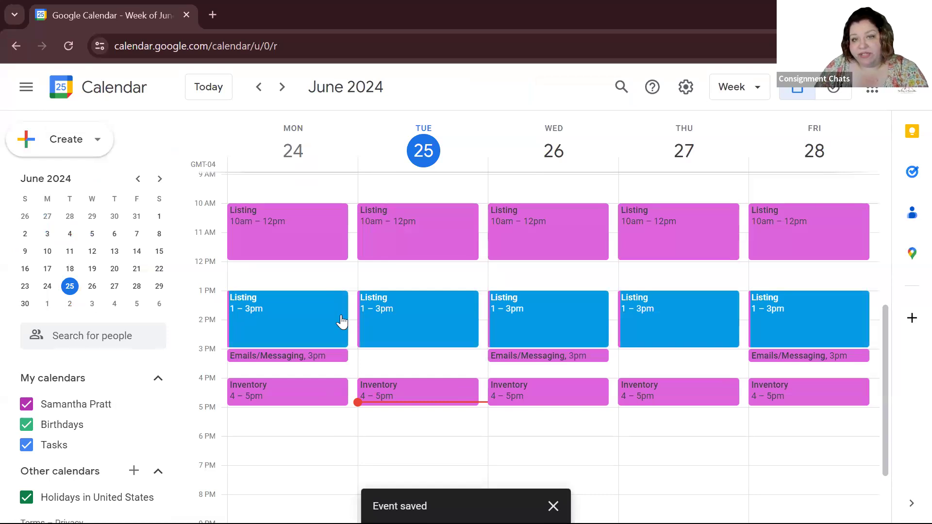
pyautogui.moveTo(274, 316)
pyautogui.mouseDown()
pyautogui.moveTo(282, 276)
pyautogui.moveTo(272, 321)
pyautogui.mouseUp()
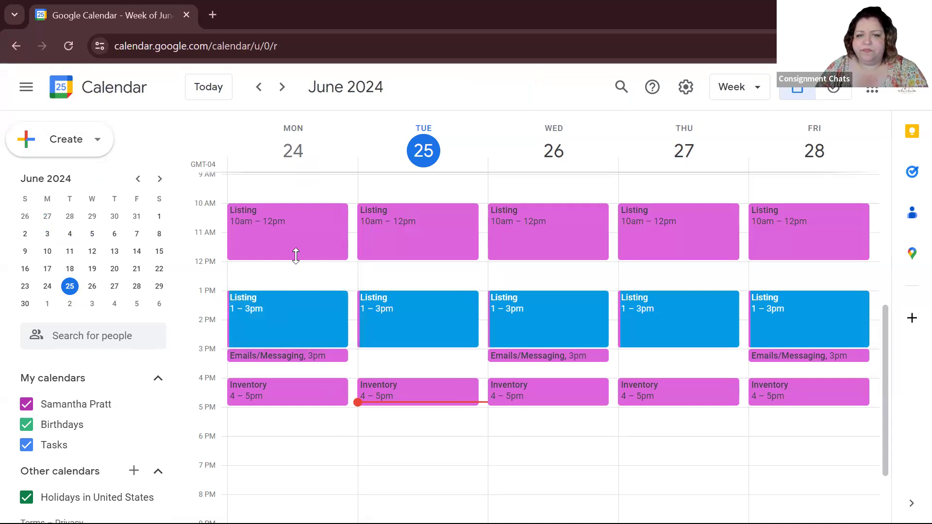
pyautogui.scroll(3, 295, 256)
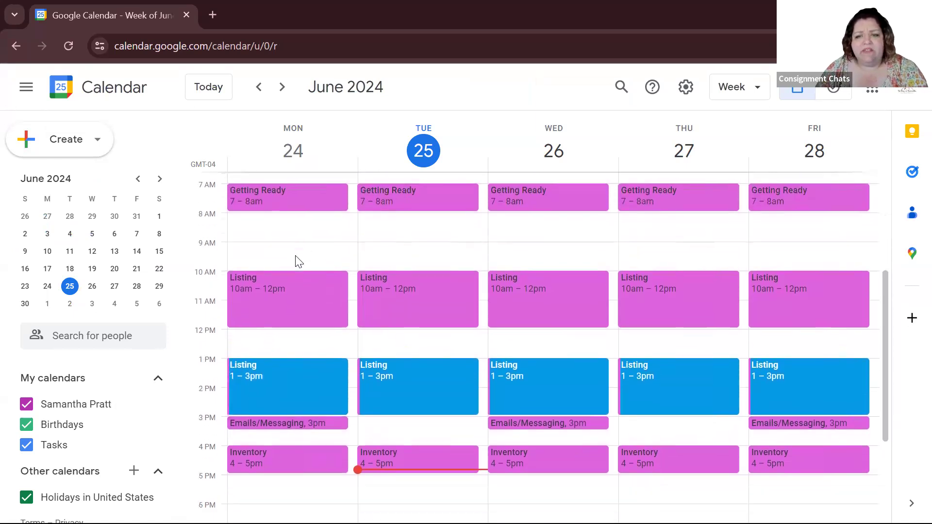
pyautogui.scroll(-3, 296, 256)
pyautogui.scroll(3, 588, 243)
pyautogui.scroll(-1, 589, 243)
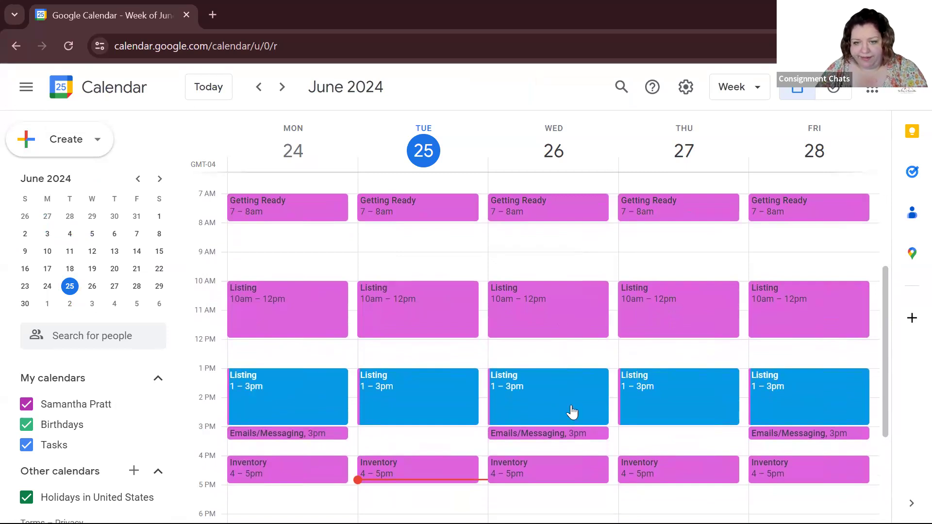
# - Move only Wednesday's 1:00pm to 3:00pm Listing event to 8:00am to 10:00am, leaving the rest of the series in place
pyautogui.moveTo(572, 412); pyautogui.dragTo(560, 251)
pyautogui.click(515, 355)
pyautogui.moveTo(540, 383); pyautogui.dragTo(534, 251)
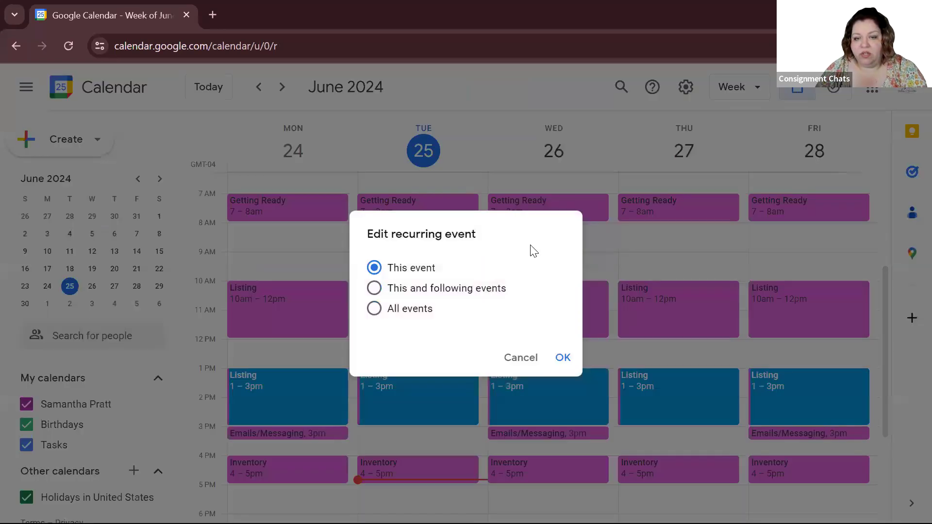
pyautogui.click(562, 360)
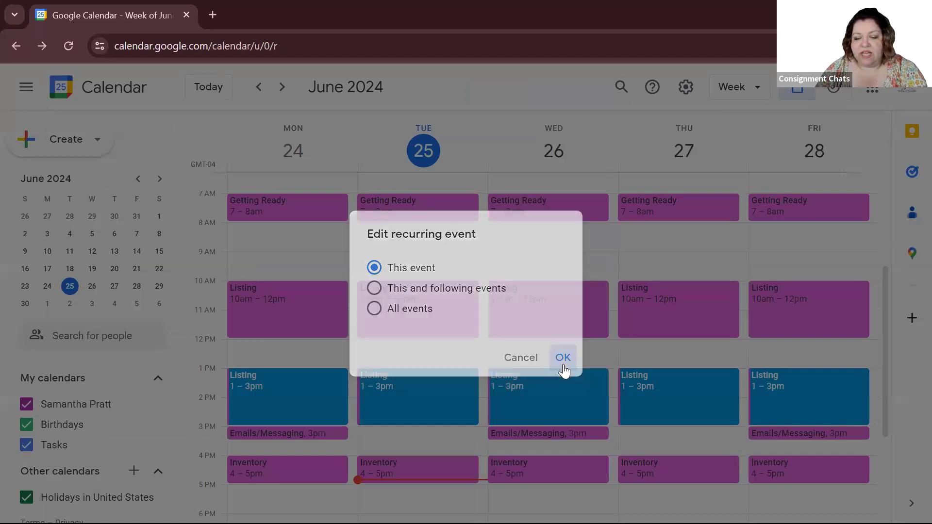
pyautogui.scroll(-3, 549, 376)
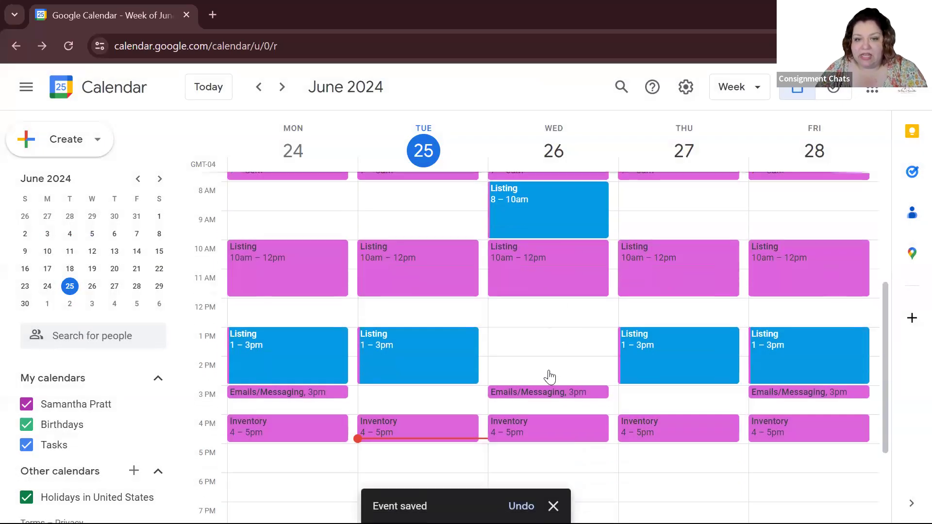
# - Move only Monday's 1:00pm to 3:00pm Listing event to 8:00pm to 10:00pm that evening
pyautogui.scroll(5, 348, 388)
pyautogui.scroll(-2, 347, 388)
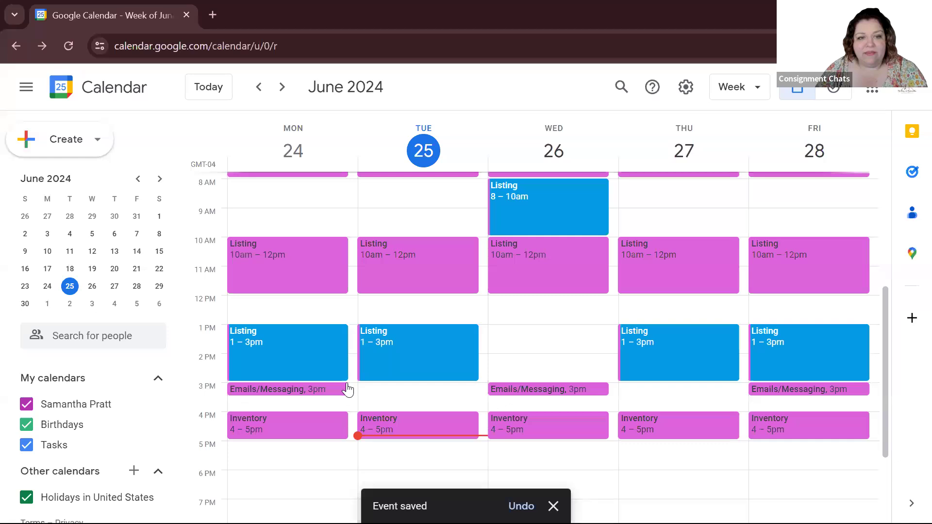
pyautogui.moveTo(279, 270); pyautogui.dragTo(238, 423)
pyautogui.click(562, 358)
pyautogui.scroll(3, 439, 443)
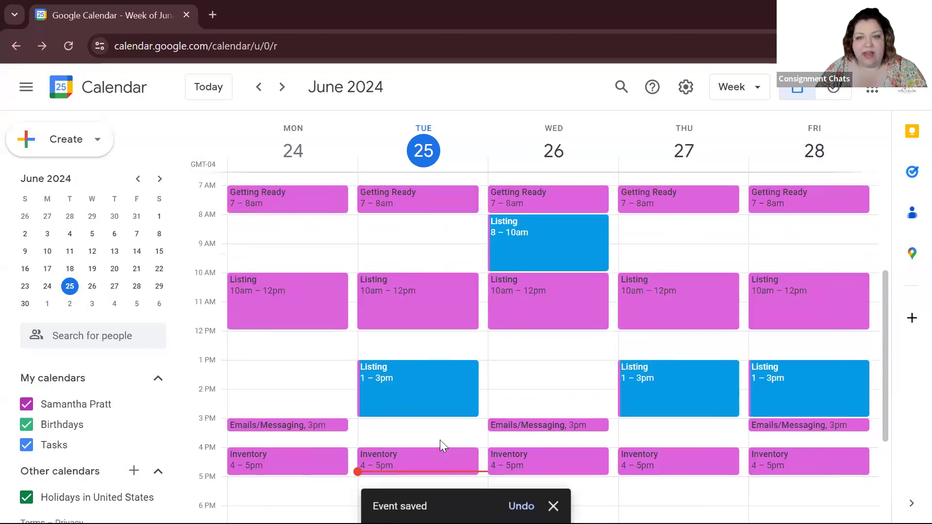
pyautogui.scroll(2, 439, 440)
pyautogui.scroll(-4, 441, 445)
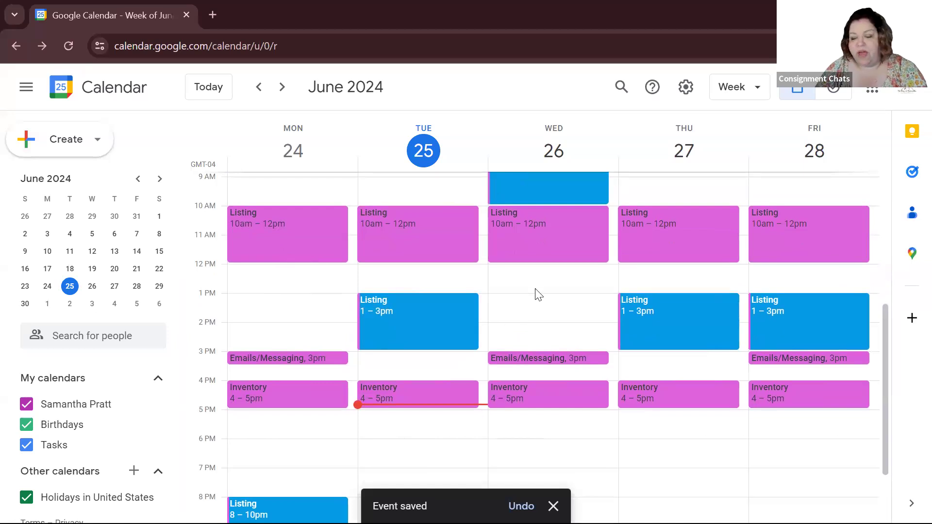
pyautogui.scroll(1, 479, 283)
pyautogui.scroll(5, 302, 241)
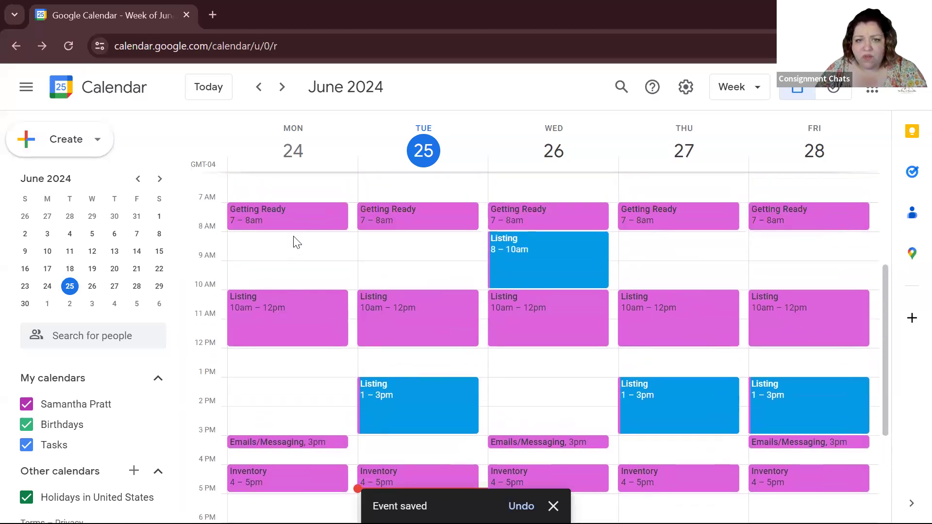
pyautogui.scroll(-5, 406, 343)
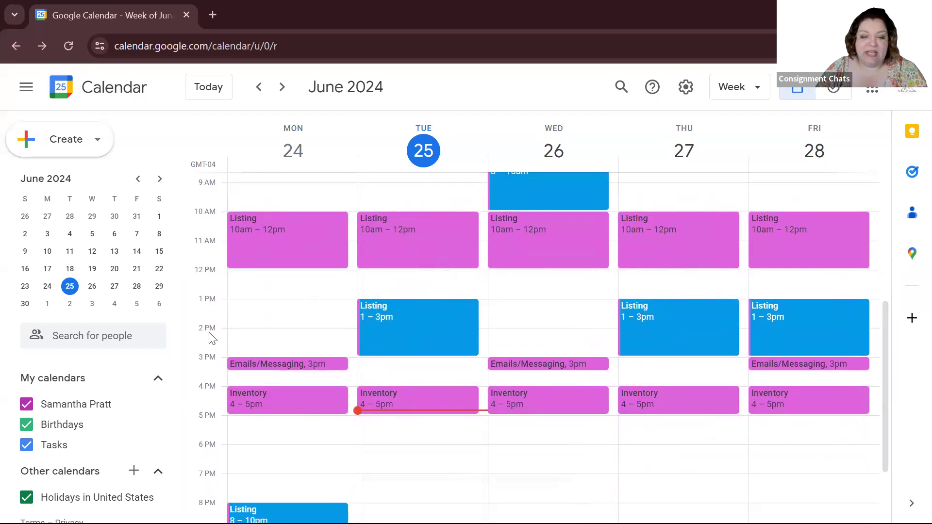
# - Show the options for adding other calendars, close them without choosing any, and discard the untitled Wednesday event
pyautogui.scroll(-1, 78, 383)
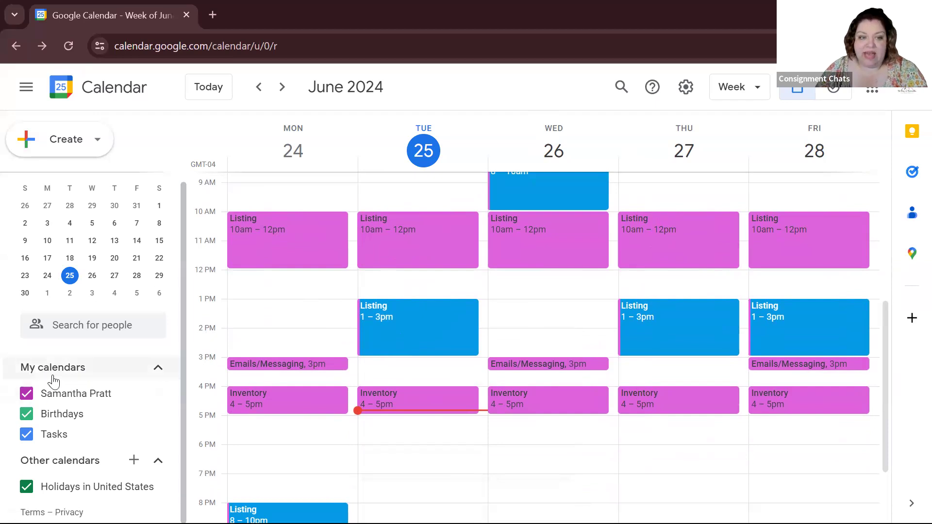
pyautogui.click(131, 465)
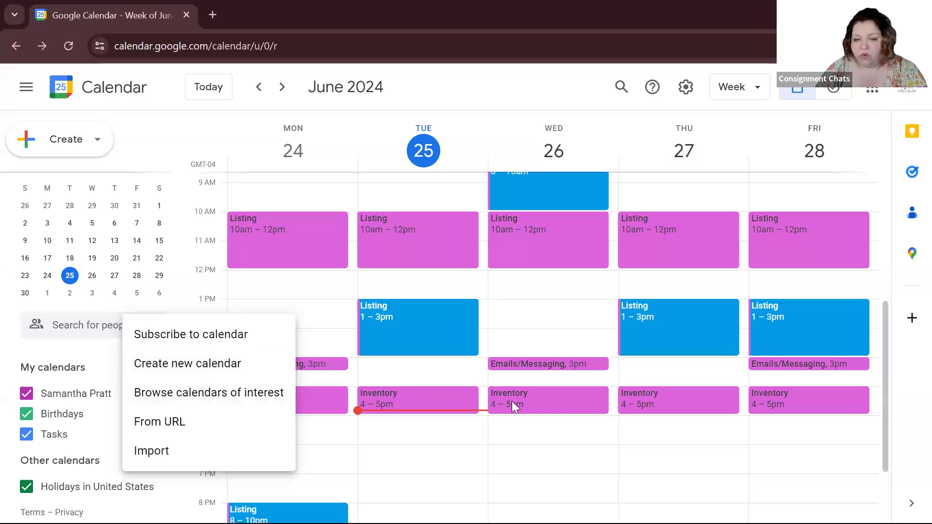
pyautogui.click(539, 437)
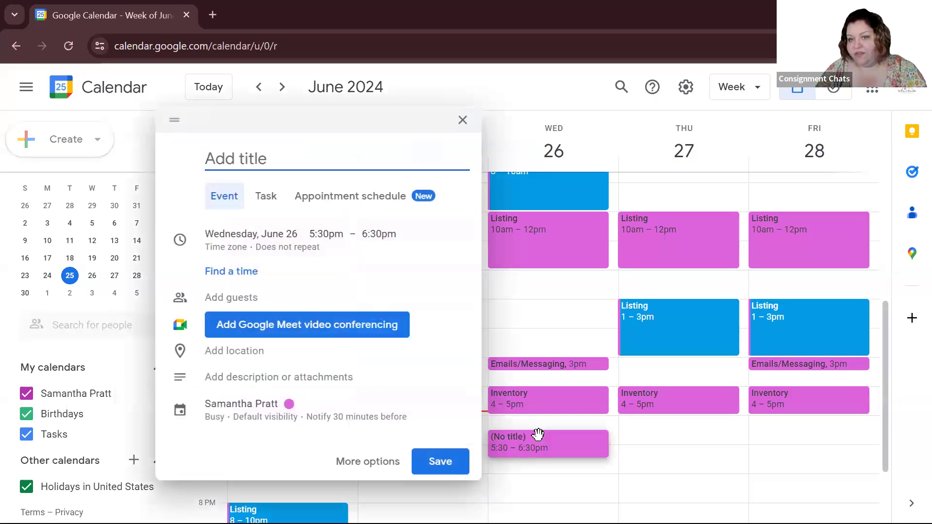
pyautogui.click(598, 134)
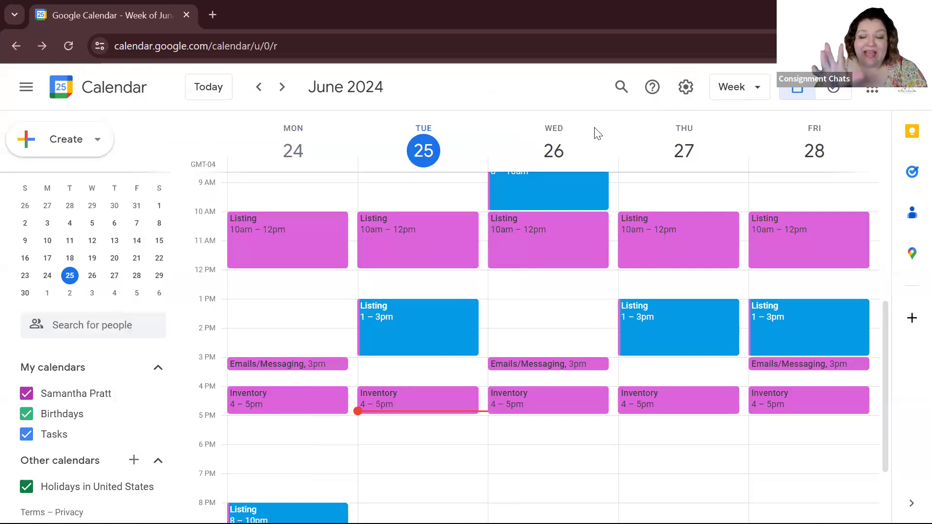
# - Move Wednesday's 8:00am to 10:00am Listing event back to 1:00pm to 3:00pm and confirm the recurring-event change
pyautogui.moveTo(520, 171); pyautogui.dragTo(524, 335)
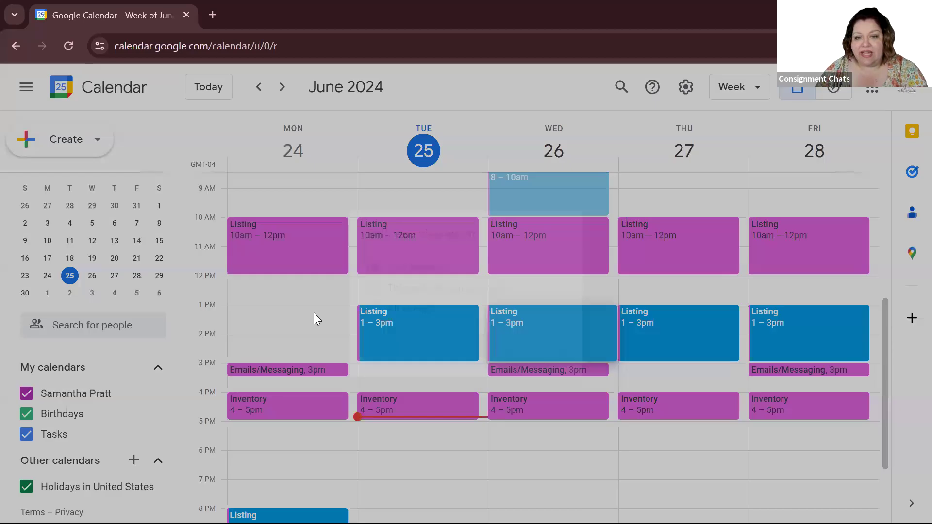
pyautogui.click(563, 358)
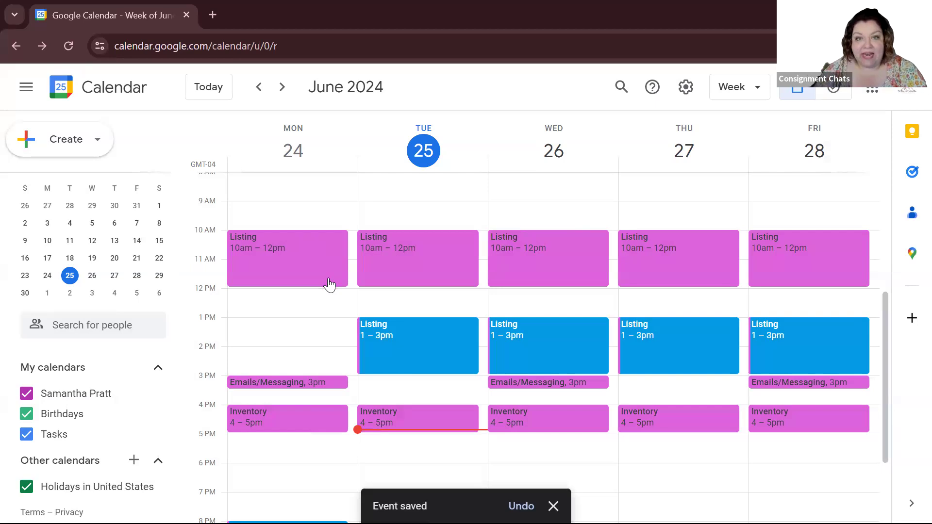
pyautogui.scroll(-4, 292, 347)
pyautogui.scroll(3, 292, 345)
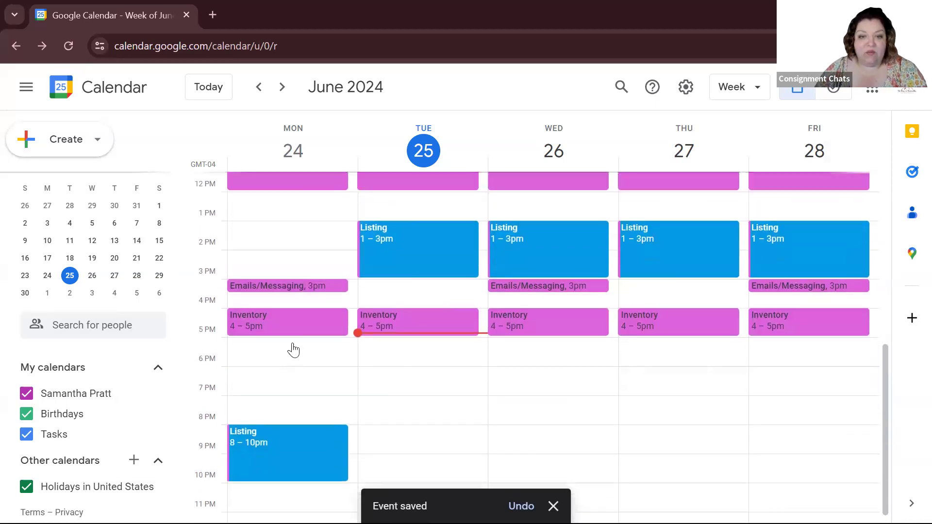
pyautogui.scroll(1, 293, 348)
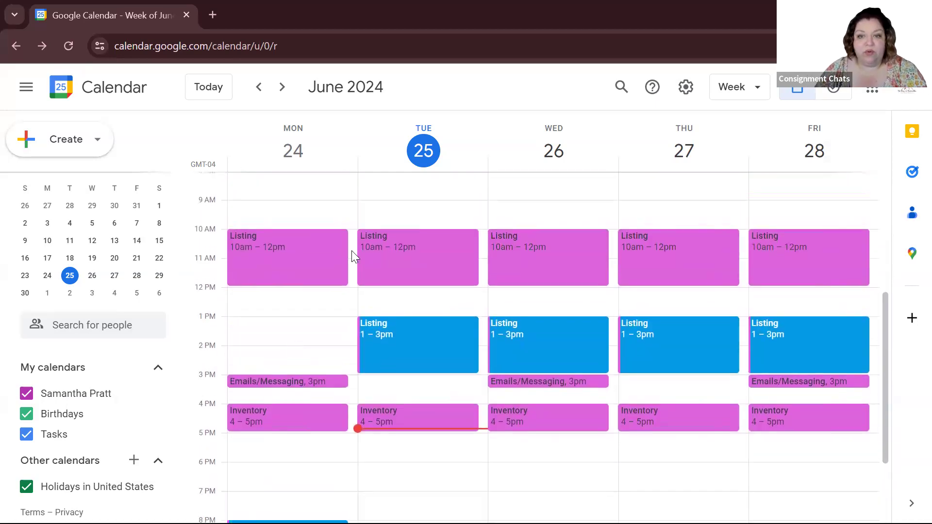